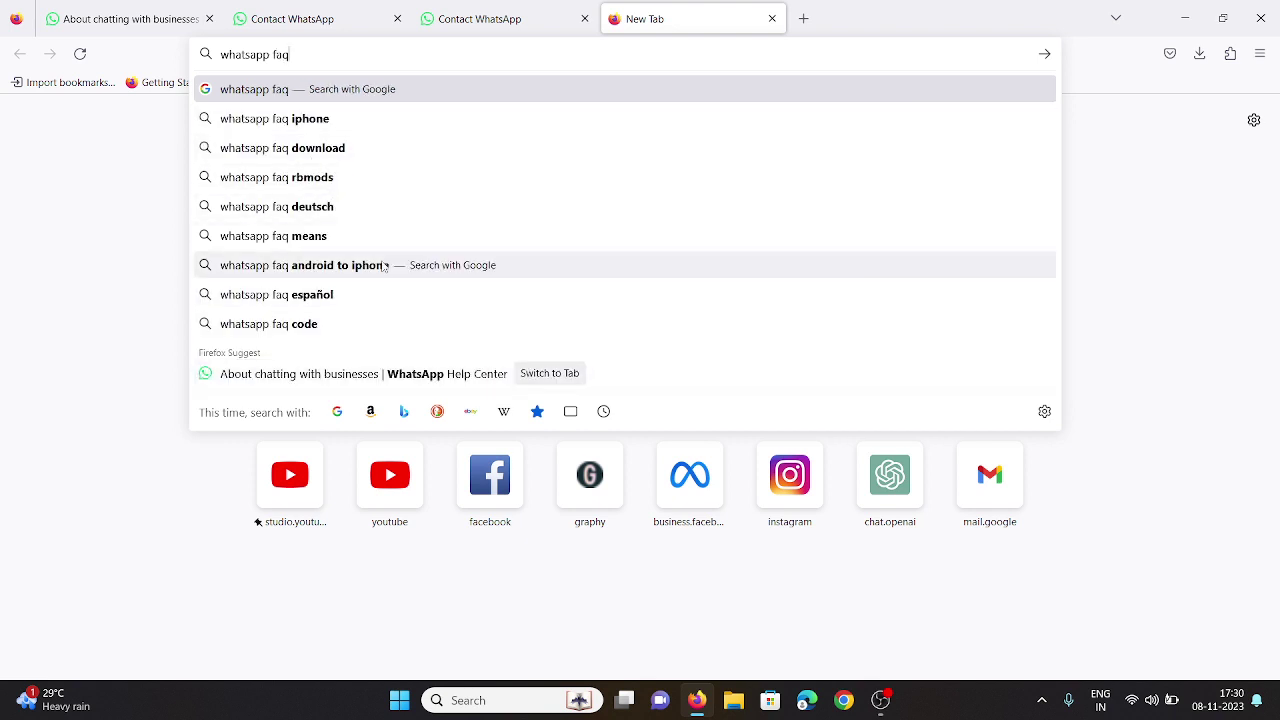
Run the WhatsApp FAQ search, open the Help Center and list the Account Bans articles.
key(Return)
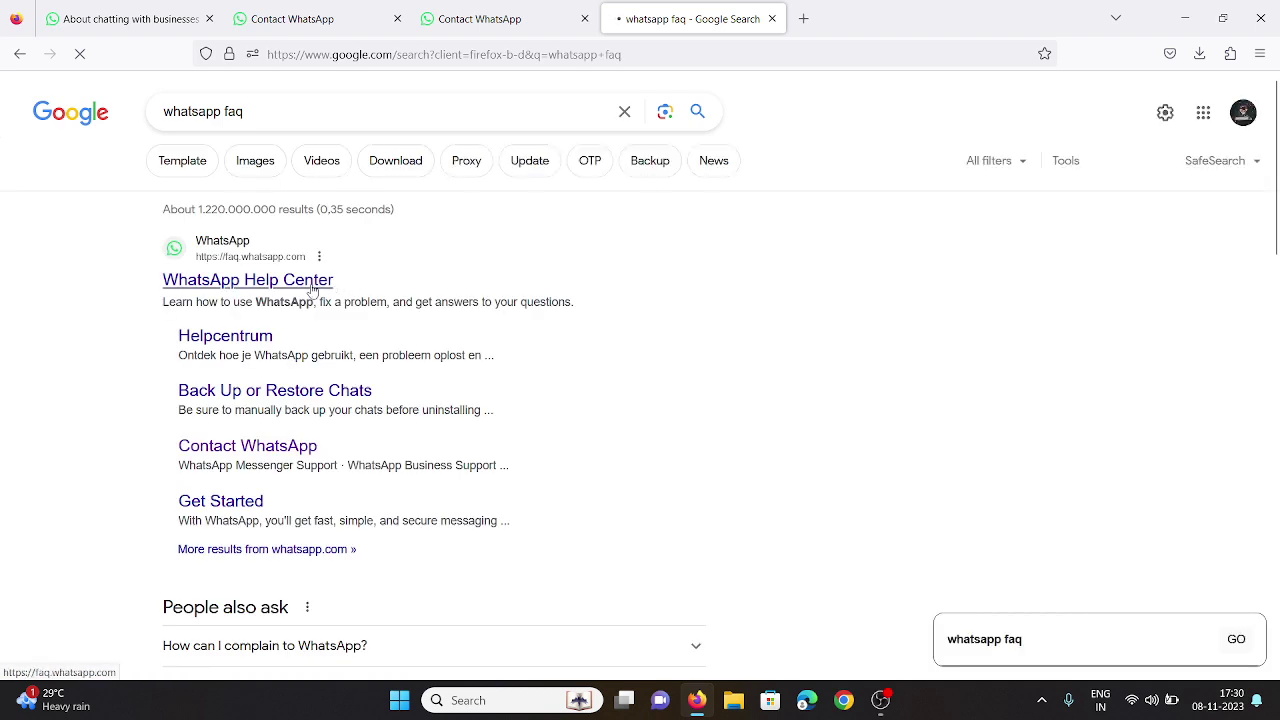
click(312, 284)
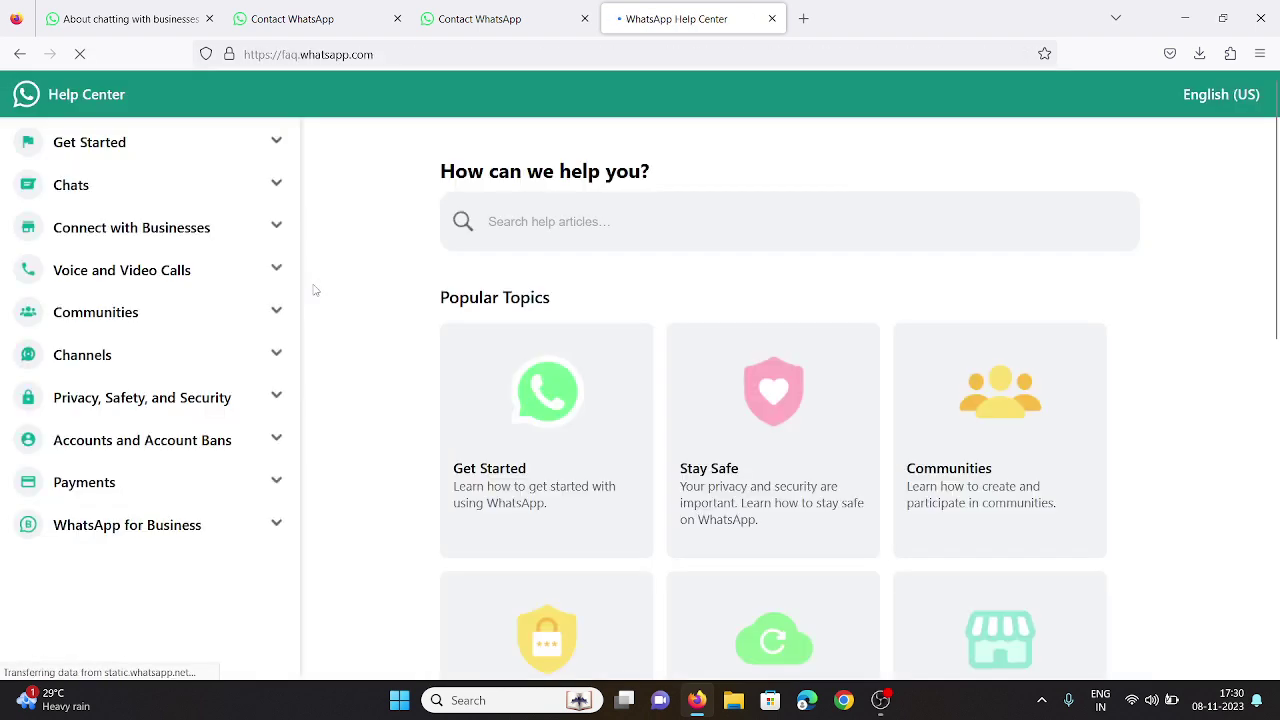
click(222, 441)
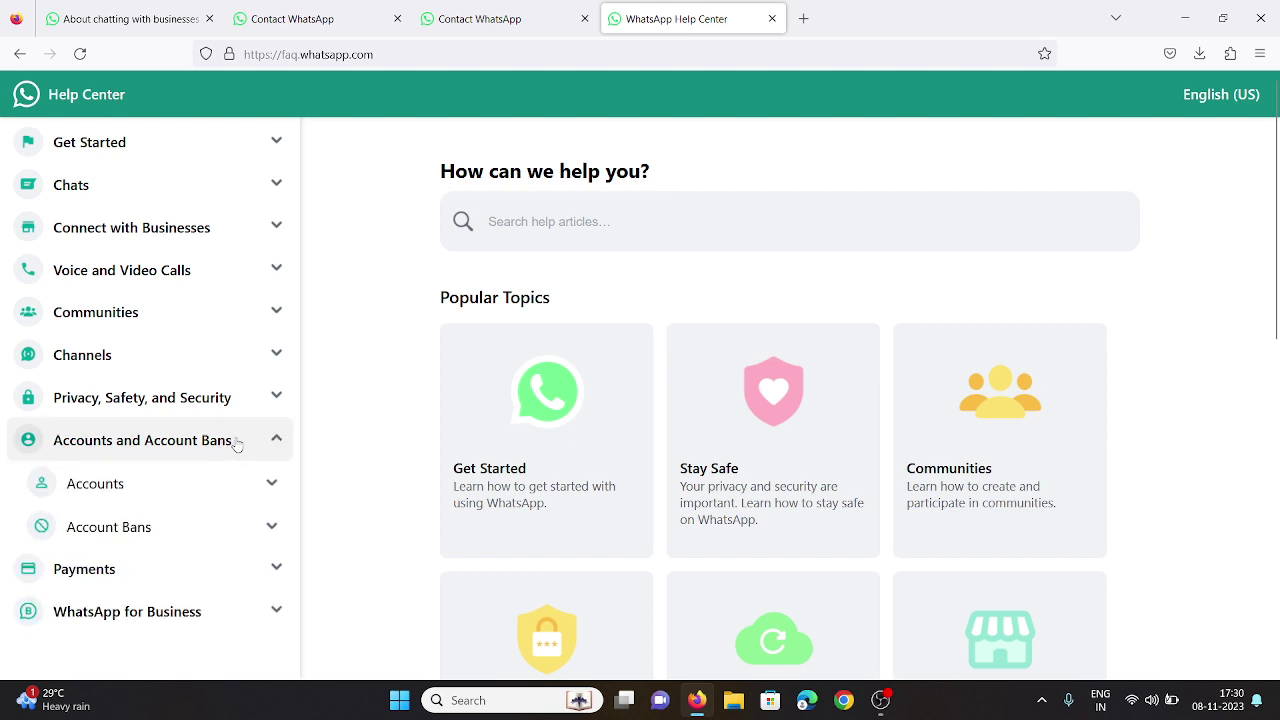
click(270, 522)
Open the Contact WhatsApp page from the Help Center footer in a new tab.
scroll(272, 518, down, 3)
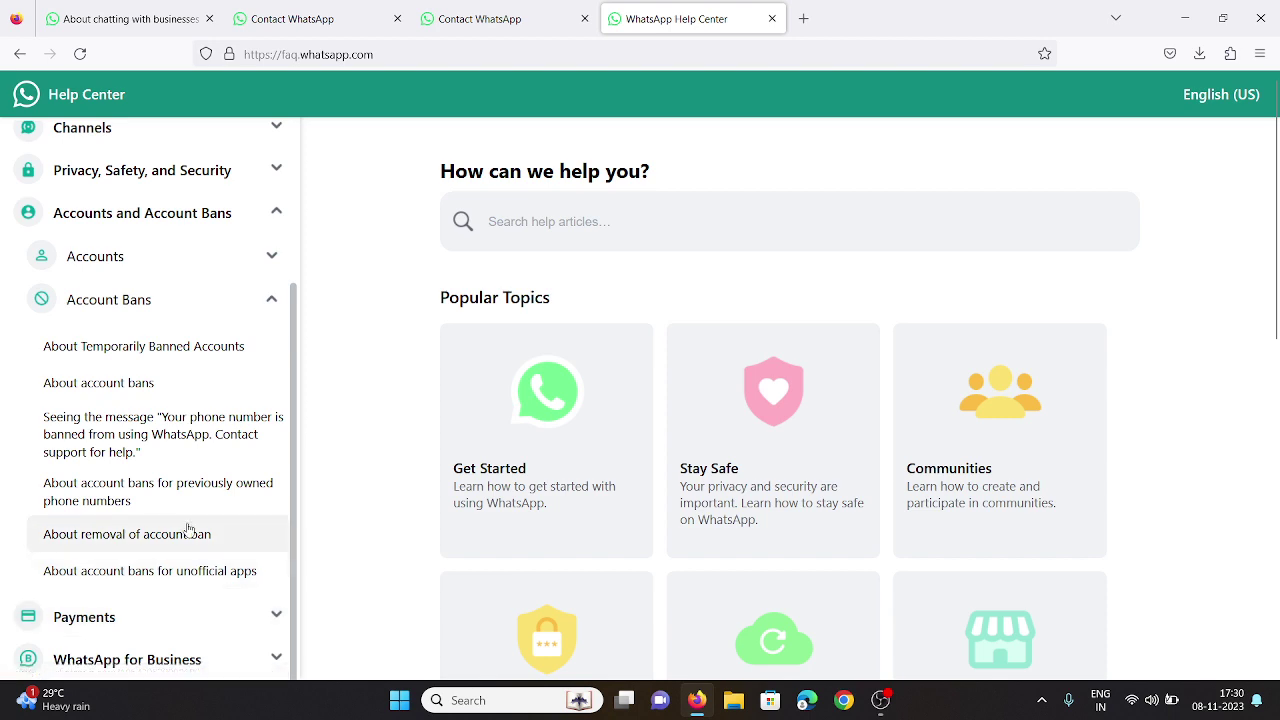
scroll(750, 450, down, 5)
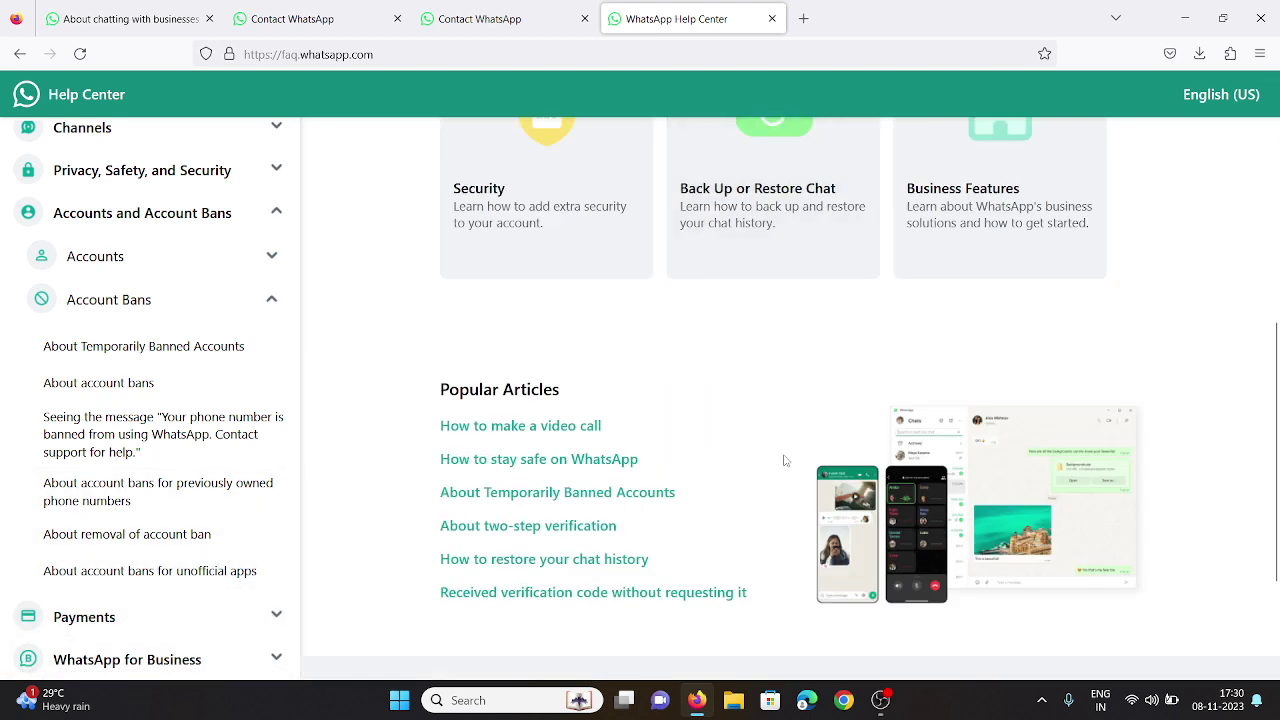
scroll(785, 460, down, 2)
click(883, 532)
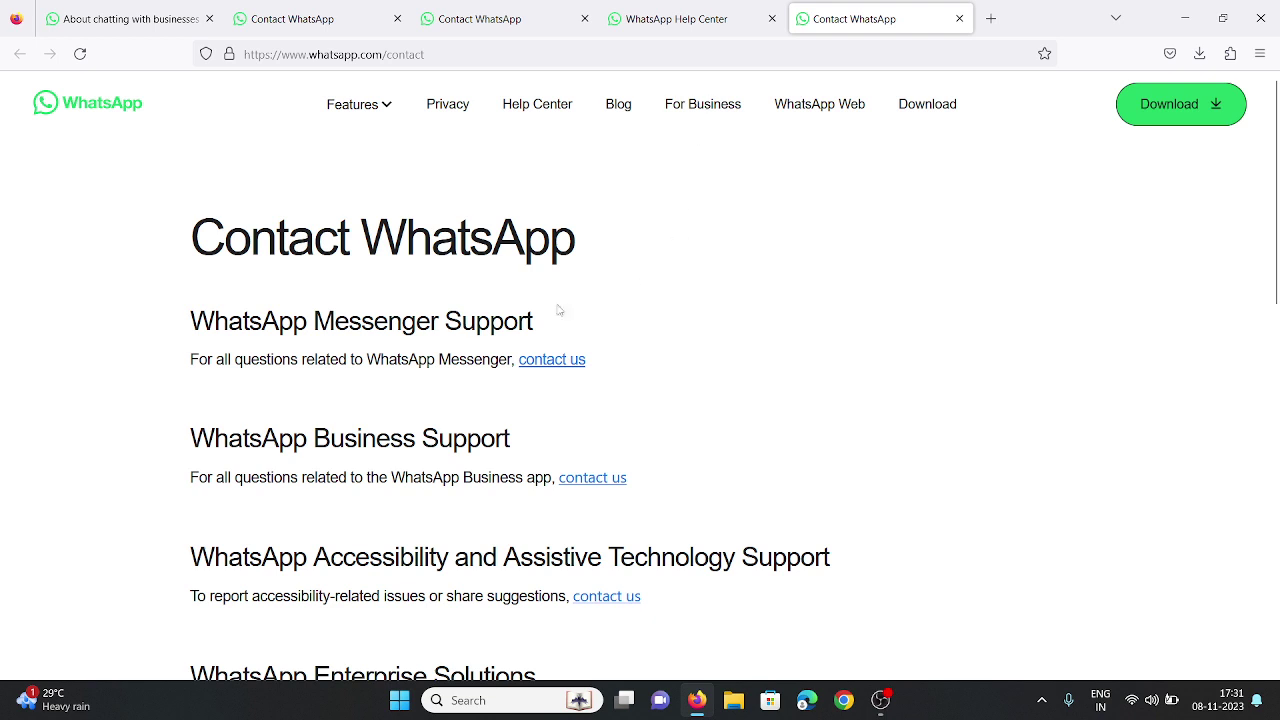
Copy the 'WhatsApp India Grievance Channel' form heading, then start a new blank tab.
click(465, 10)
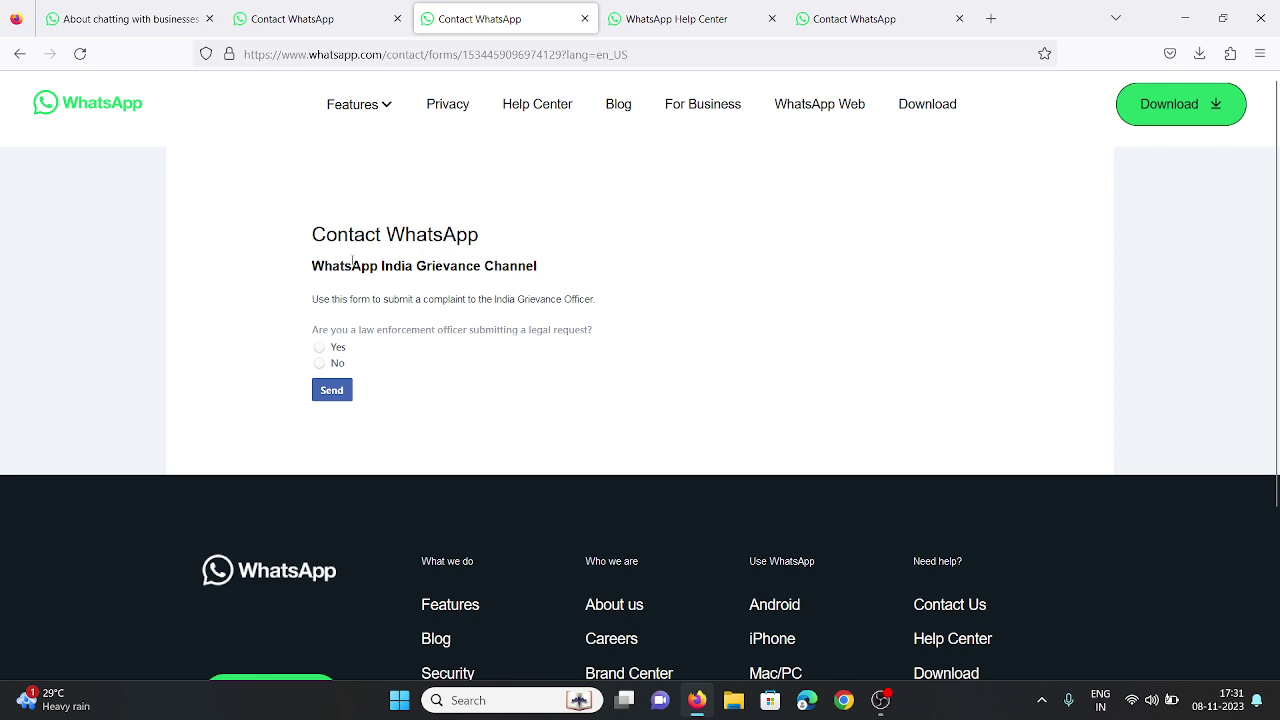
triple_click(334, 257)
right_click(308, 263)
click(406, 280)
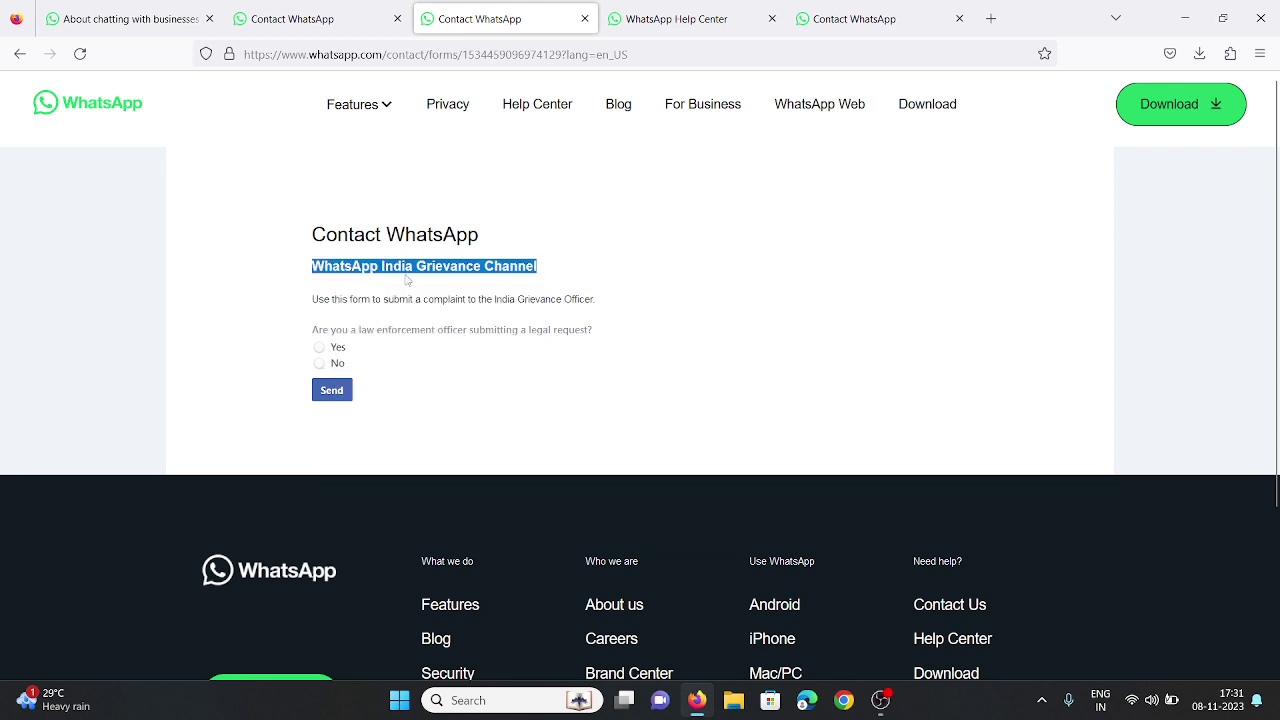
click(991, 18)
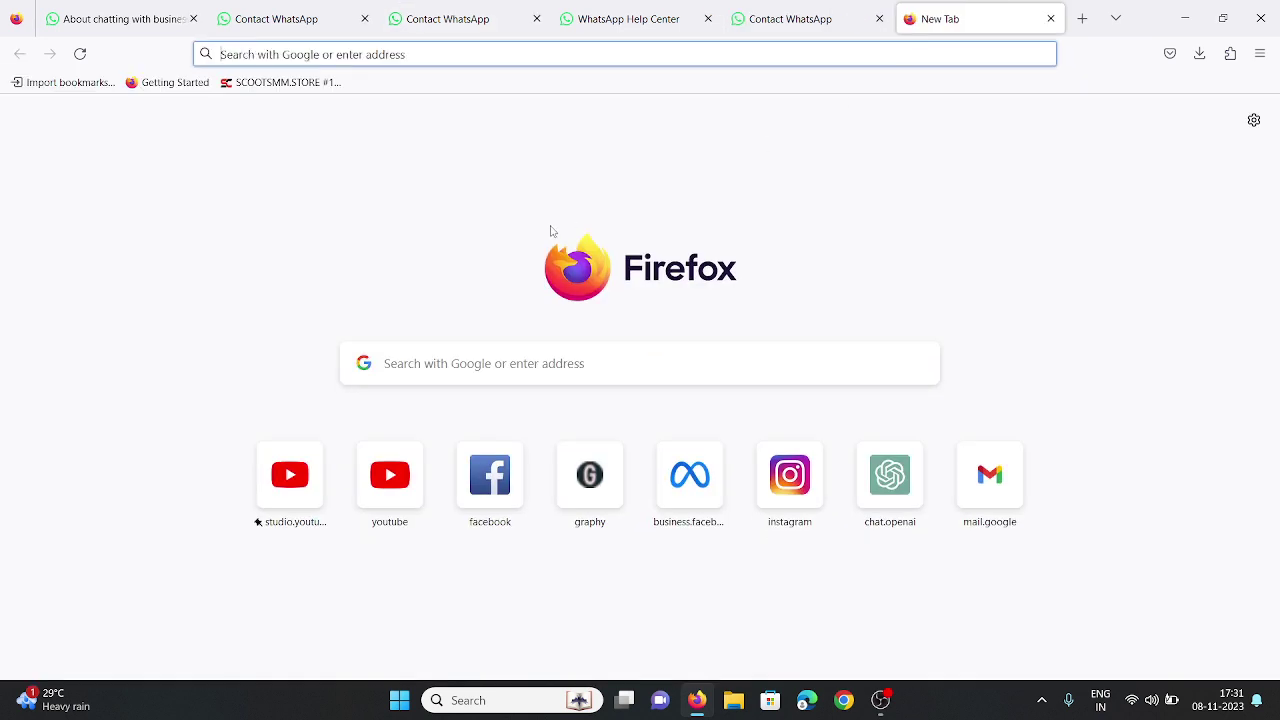
Google the pasted heading 'WhatsApp India Grievance Channel'.
click(438, 360)
right_click(438, 362)
click(503, 484)
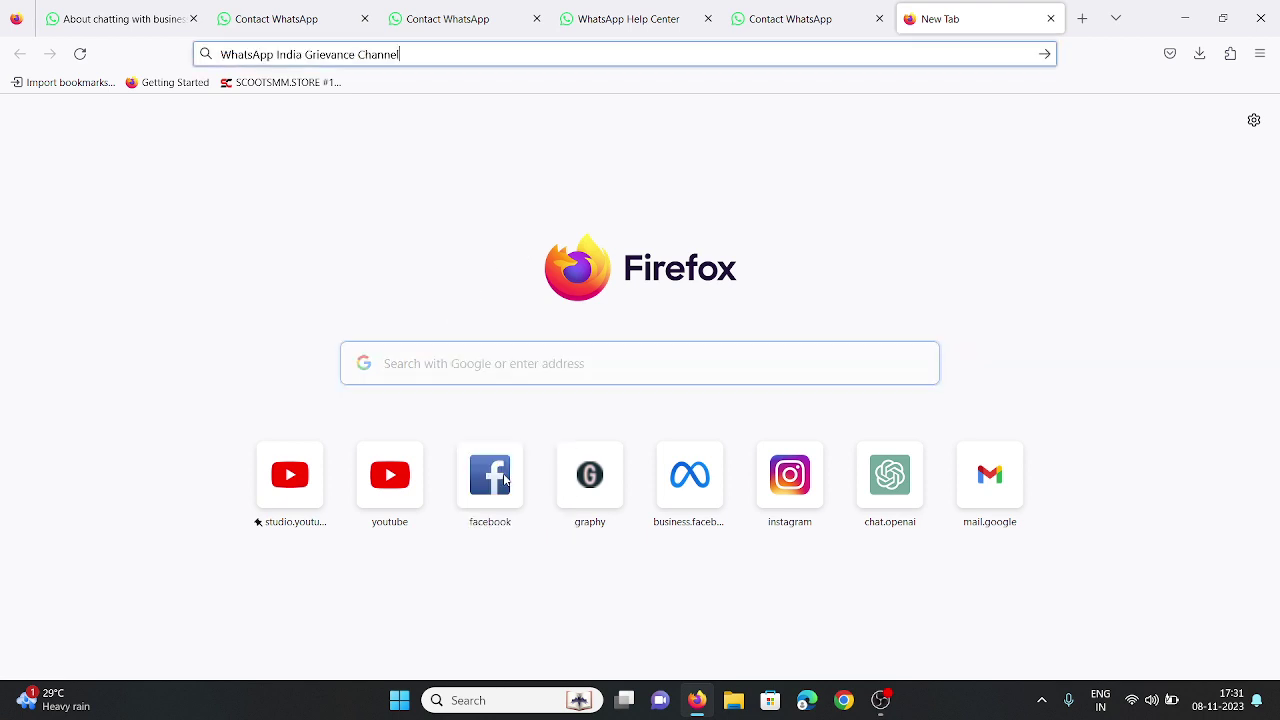
key(Return)
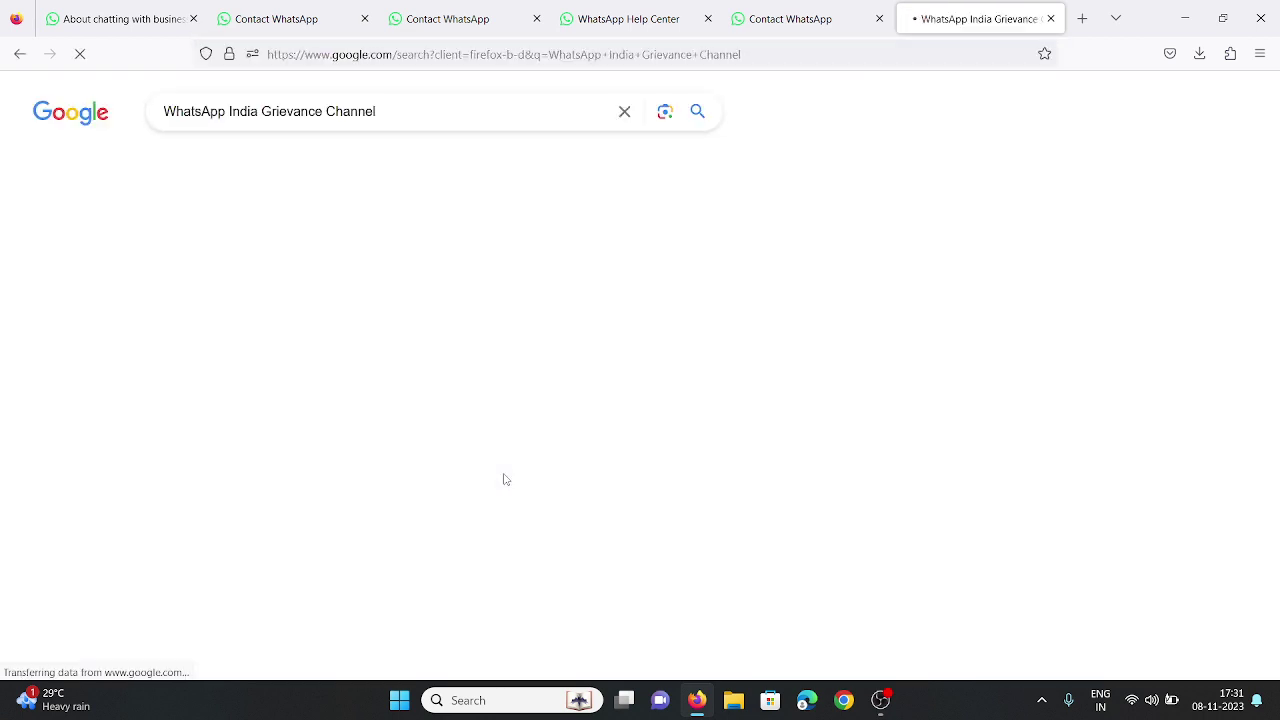
Open the Contact WhatsApp search result, then go back to the grievance form tab.
scroll(440, 400, down, 5)
scroll(440, 400, up, 2)
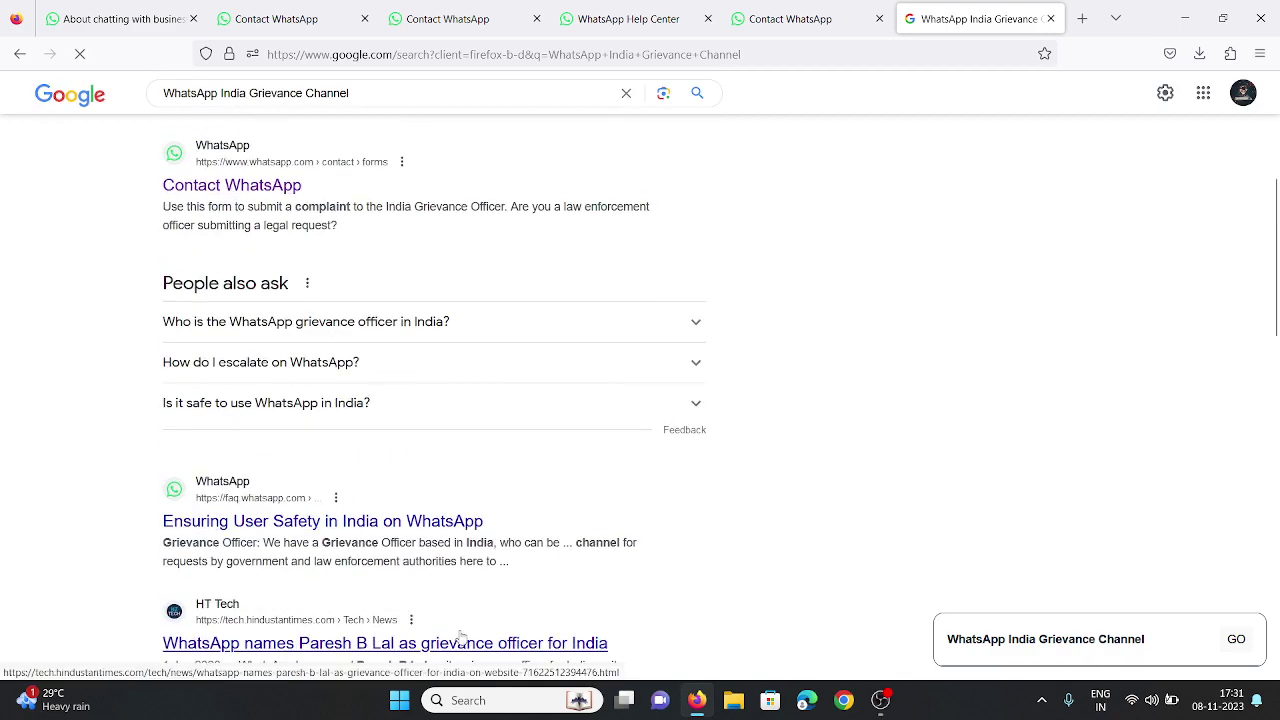
click(252, 186)
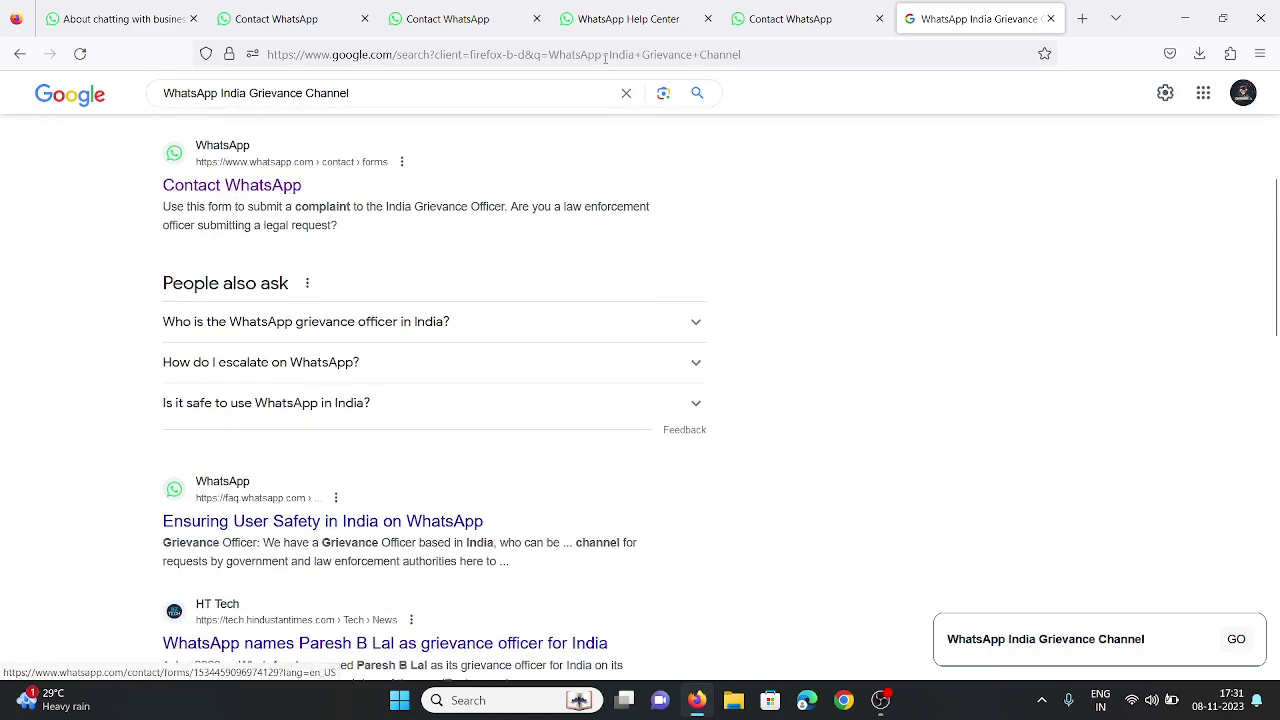
click(620, 18)
click(420, 8)
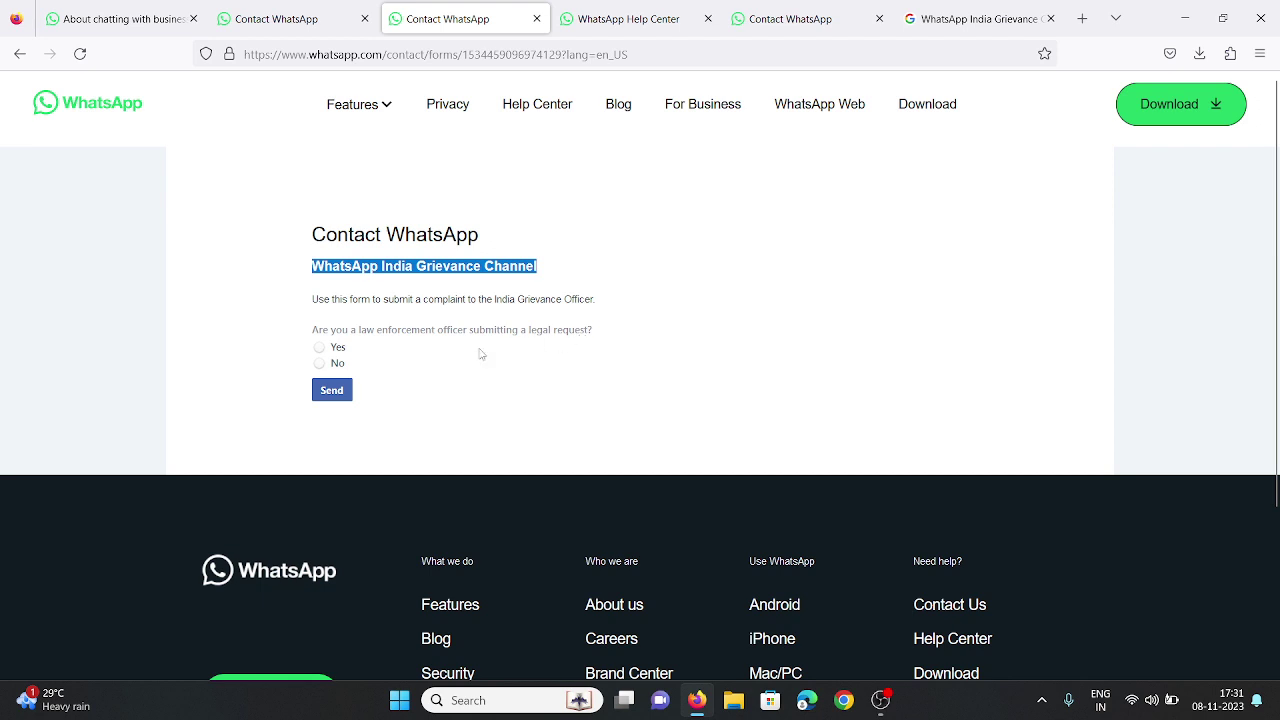
Answer No to the law-enforcement question and choose 'My account has been disabled/banned'.
click(335, 366)
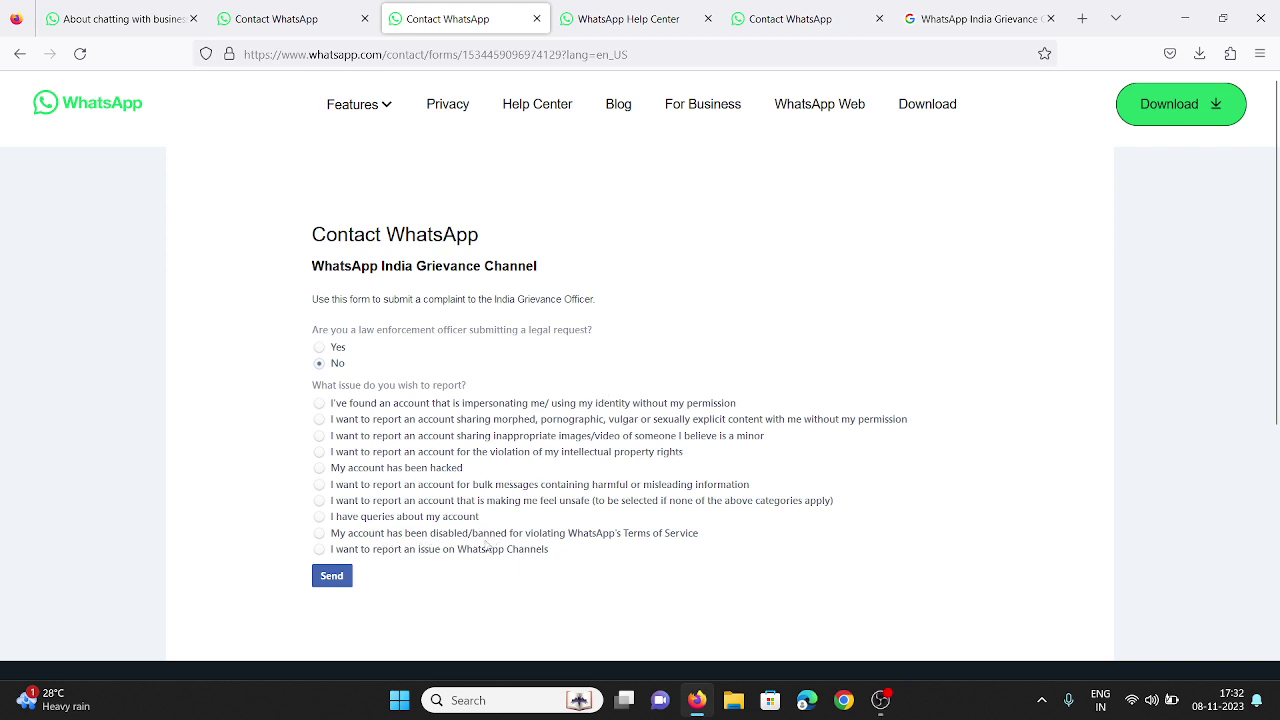
click(661, 538)
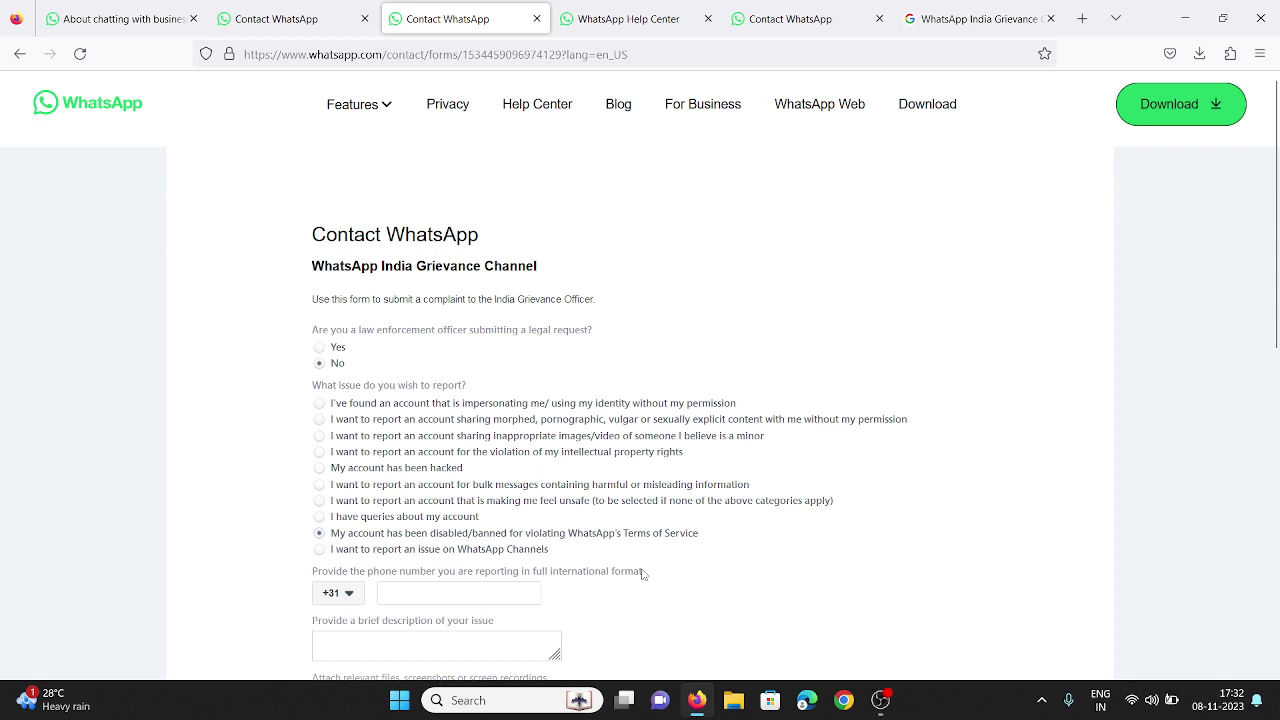
scroll(642, 571, down, 5)
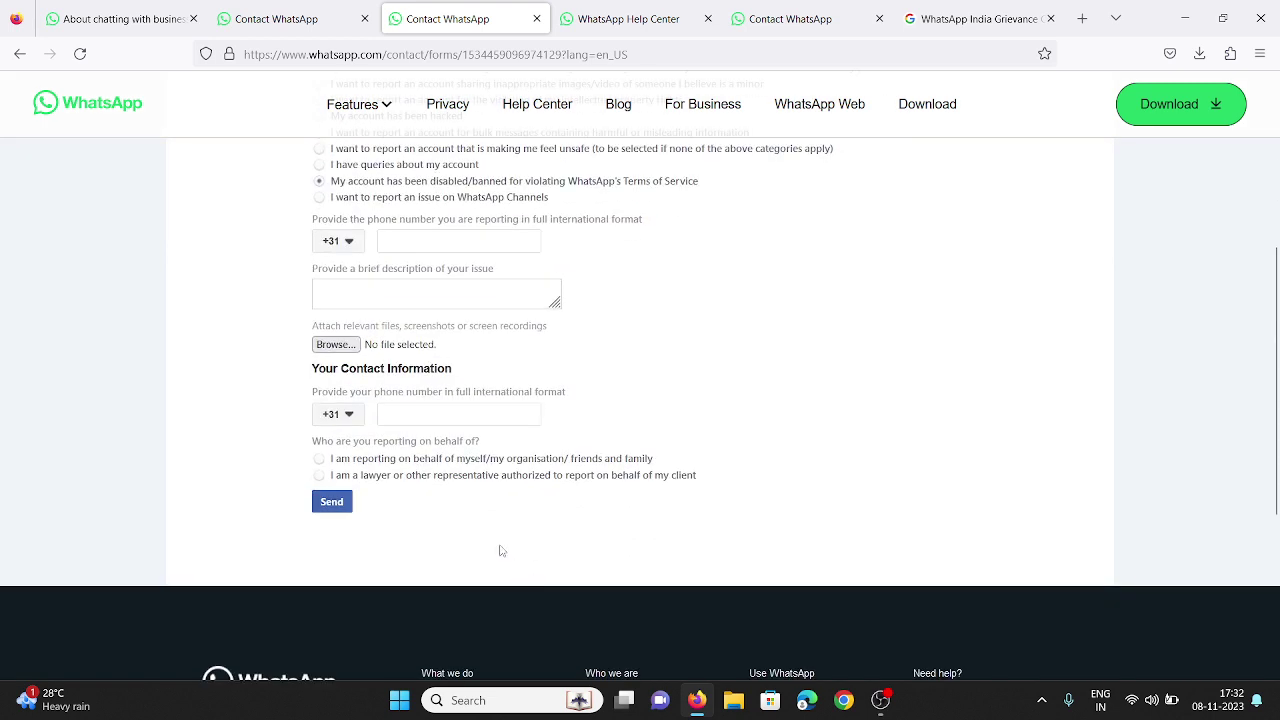
Set the reported number's country code to India +91 and enter the reported phone number.
click(353, 243)
text(91)
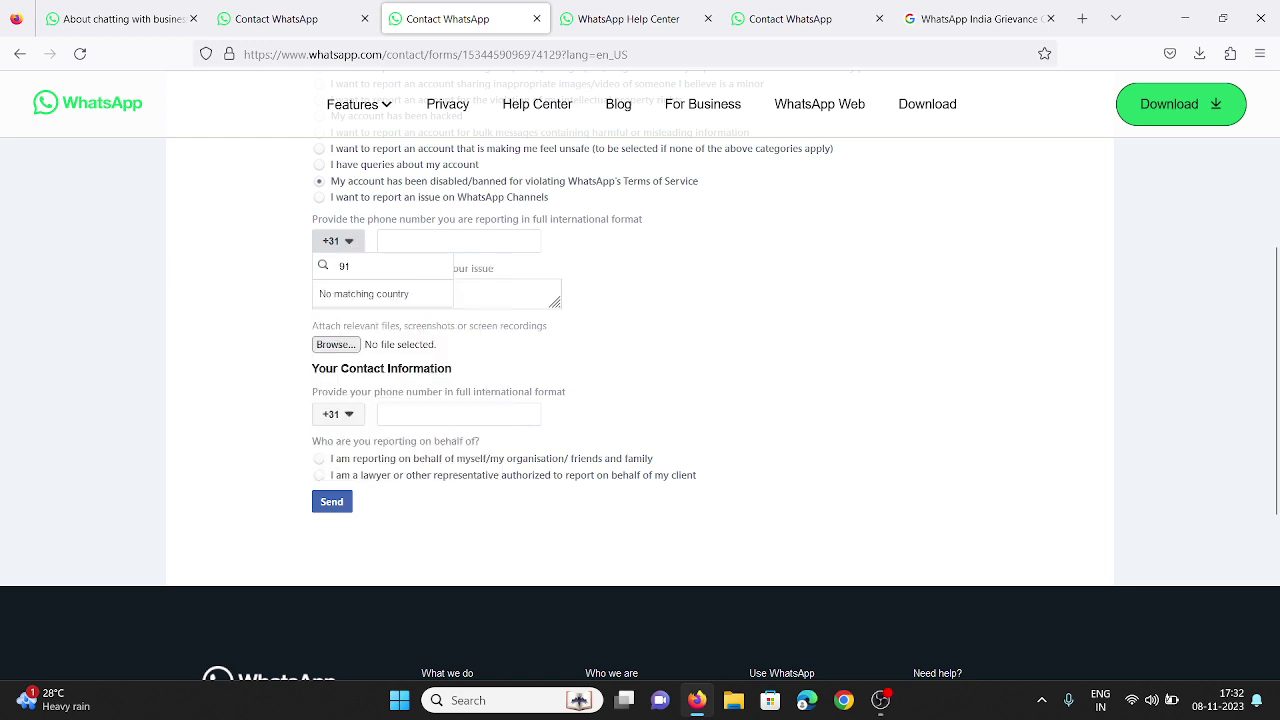
key(BackSpace)
key(BackSpace)
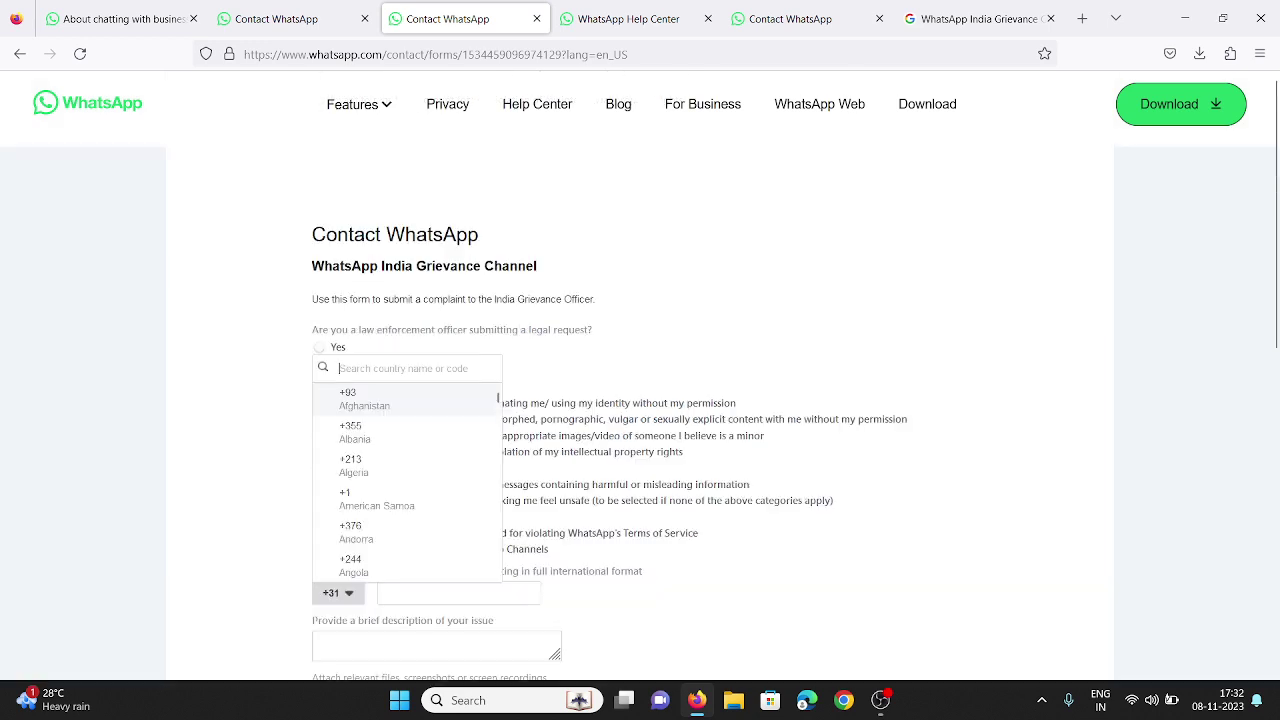
text(in)
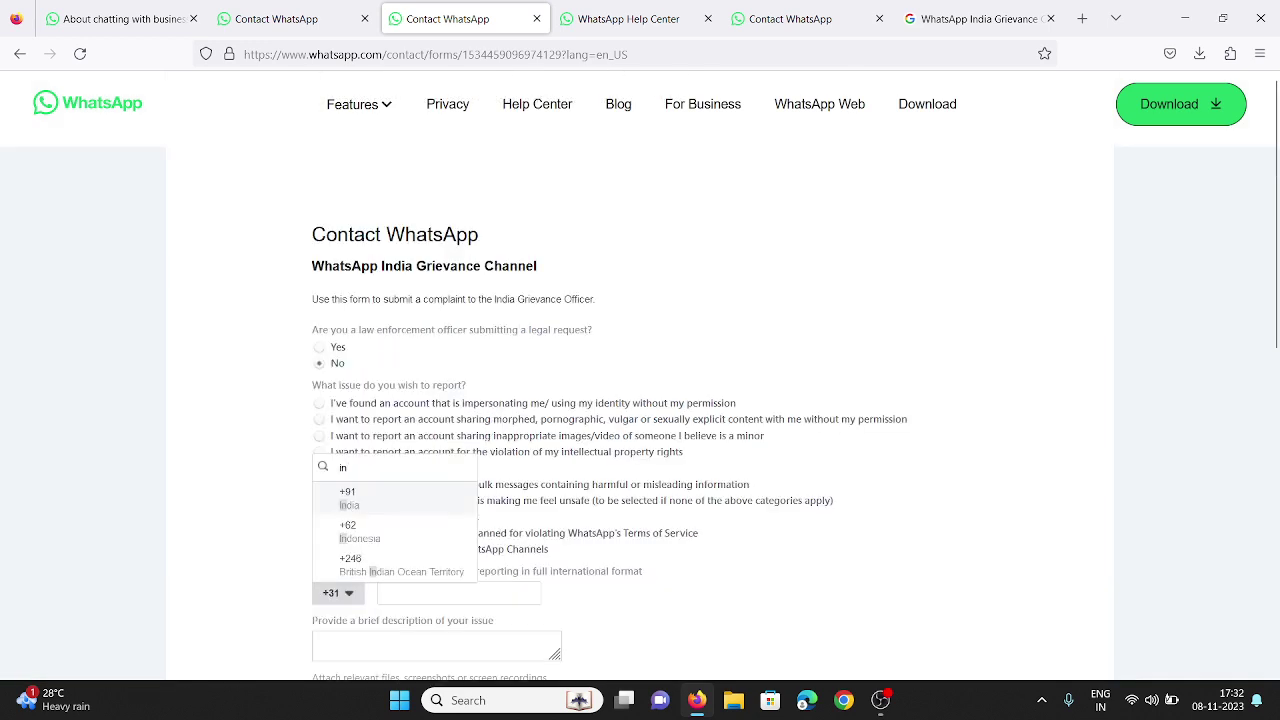
click(386, 505)
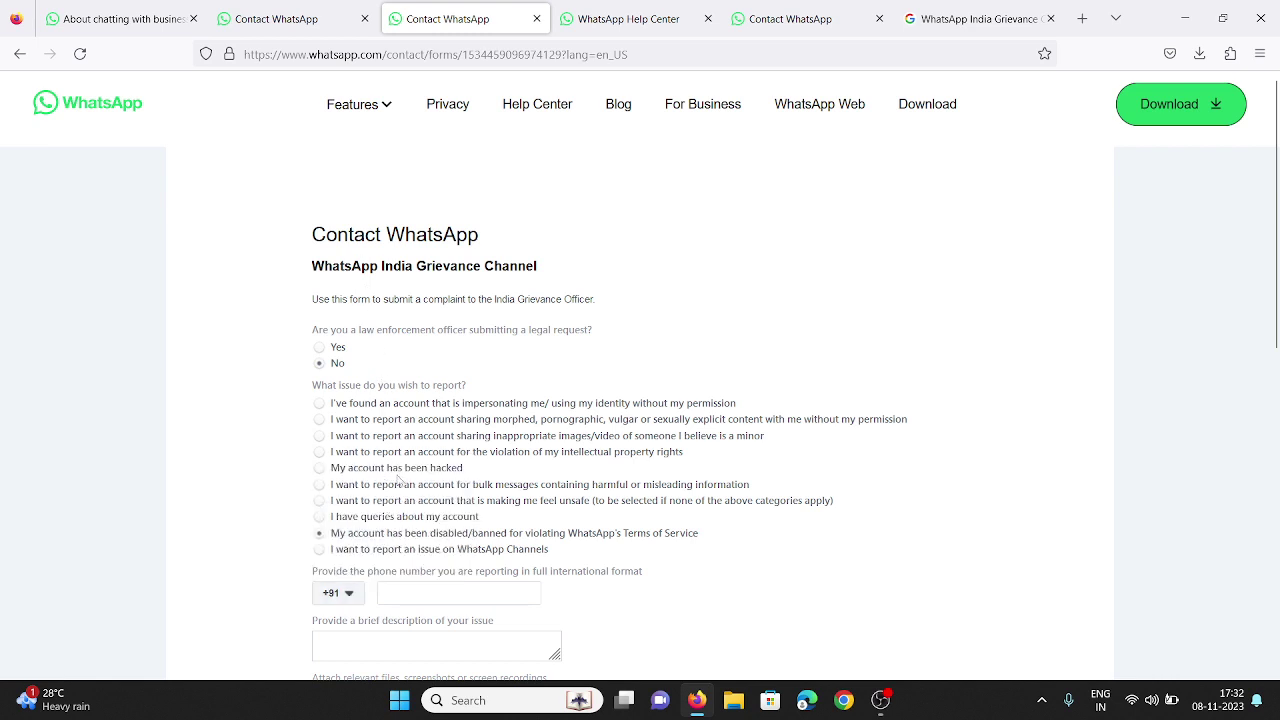
scroll(403, 483, down, 2)
click(409, 423)
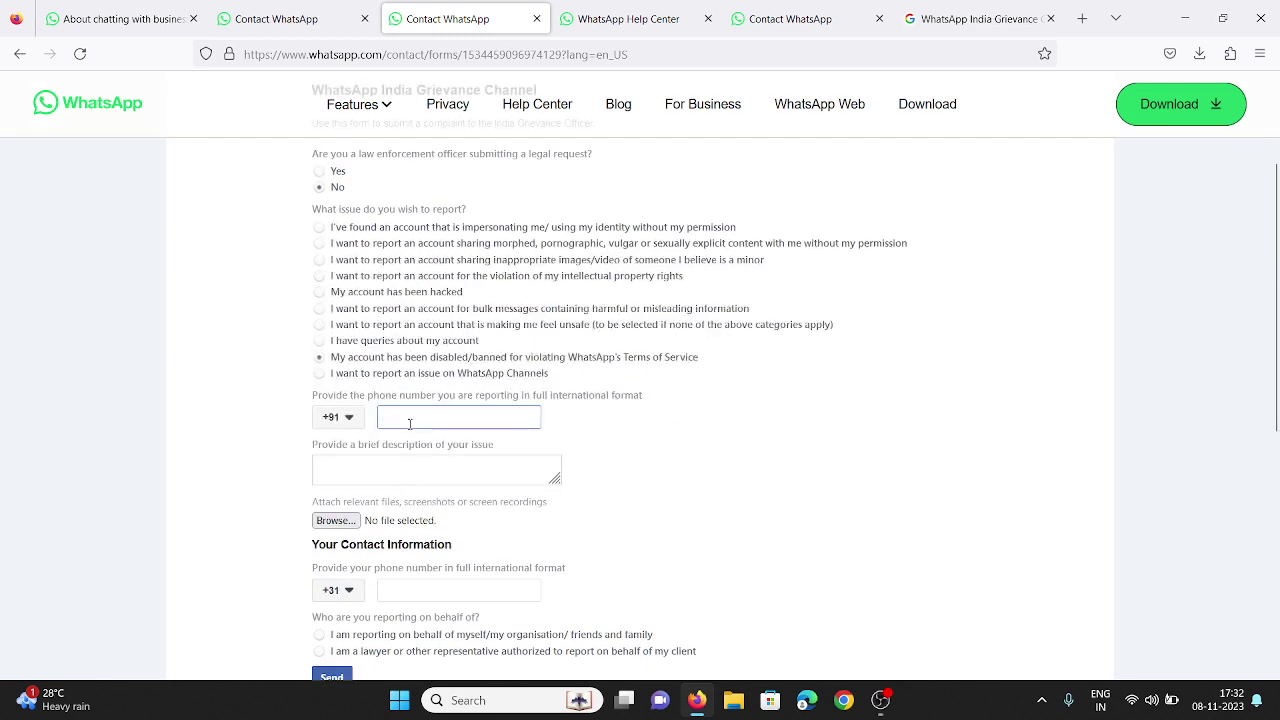
Choose 'I have queries about my account', pick a feature, and describe the login problem asking for reactivation.
click(362, 342)
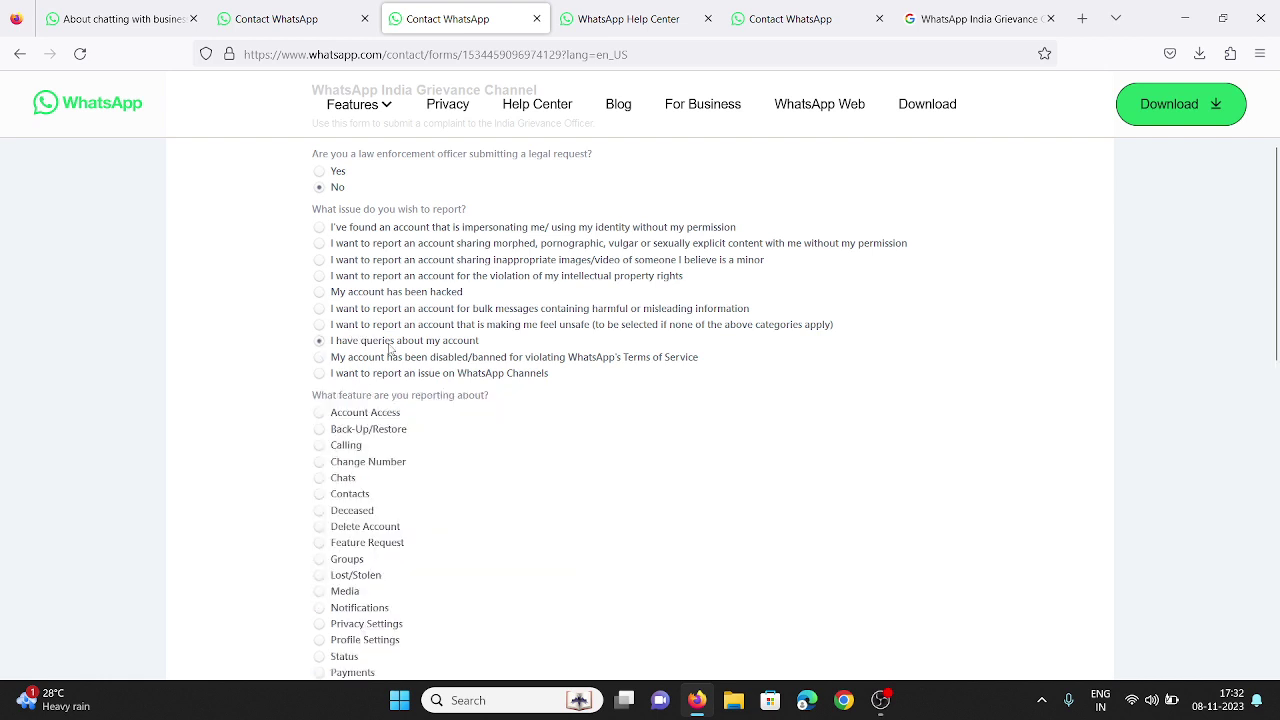
scroll(369, 304, down, 3)
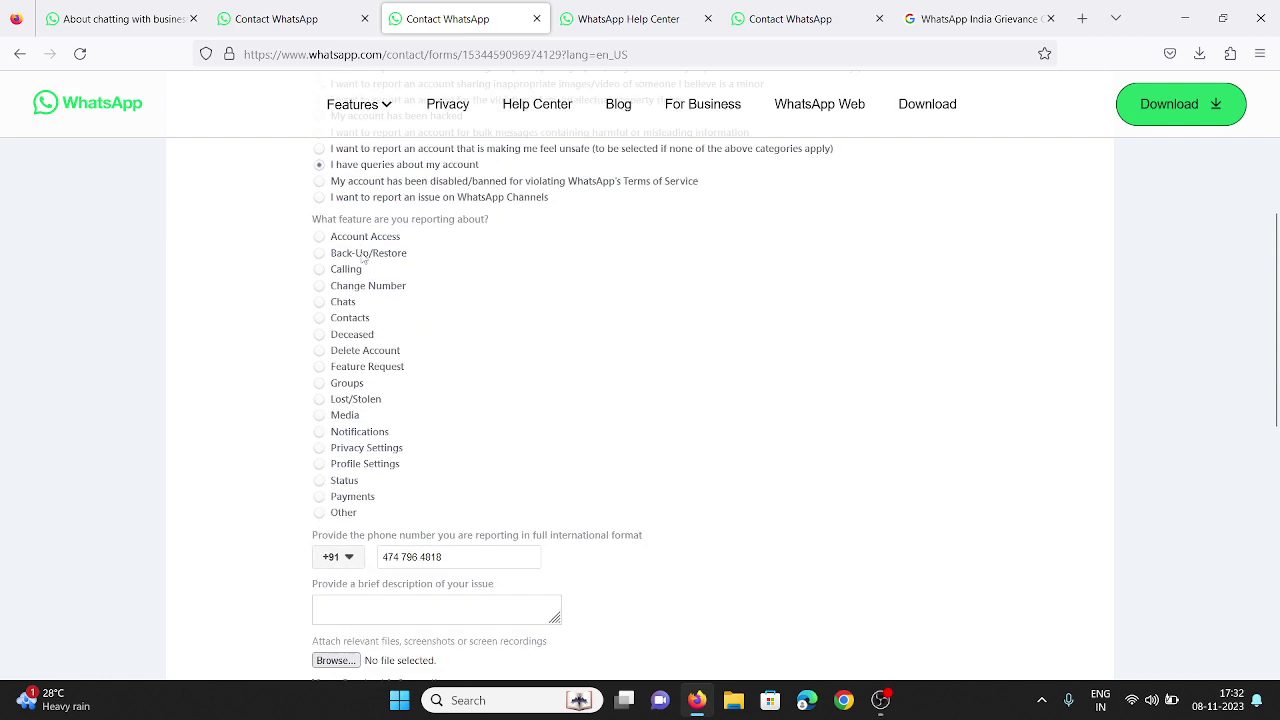
click(363, 238)
scroll(455, 377, down, 4)
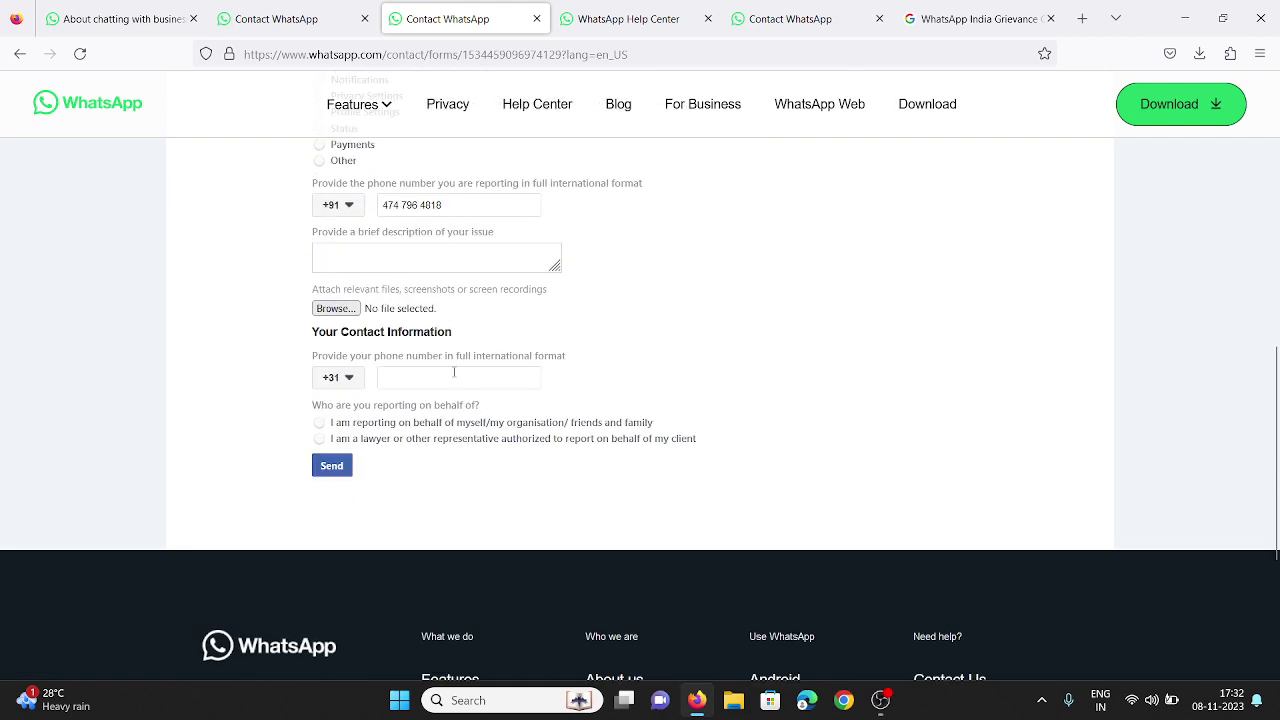
scroll(451, 372, up, 2)
click(362, 433)
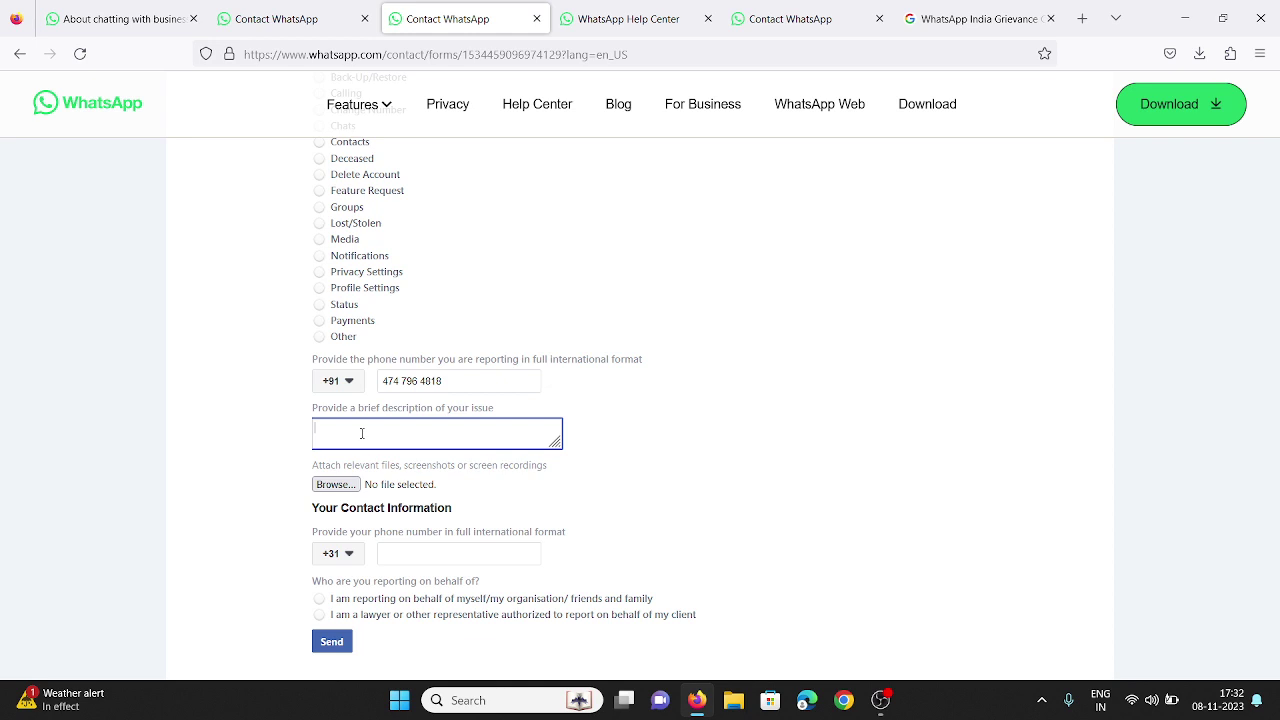
text(M)
key(BackSpace)
text(I cant enable to login my account plz a)
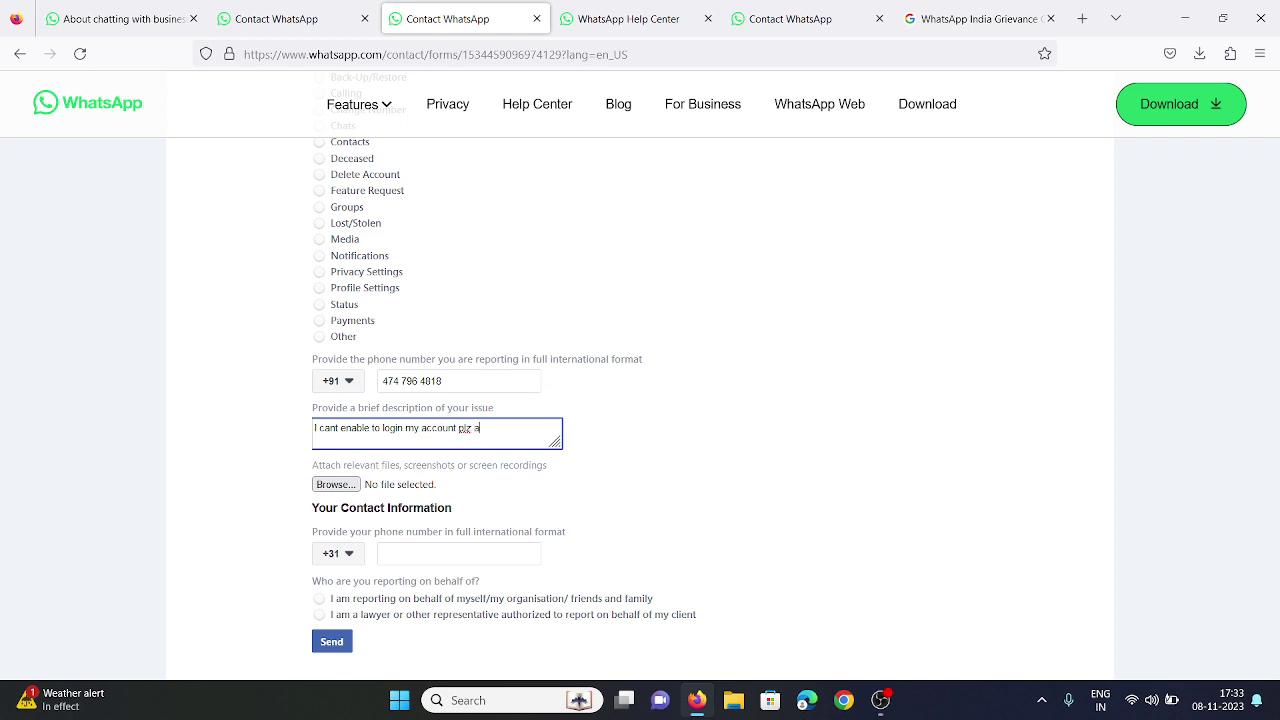
text(ctive me call me option)
scroll(290, 293, down, 3)
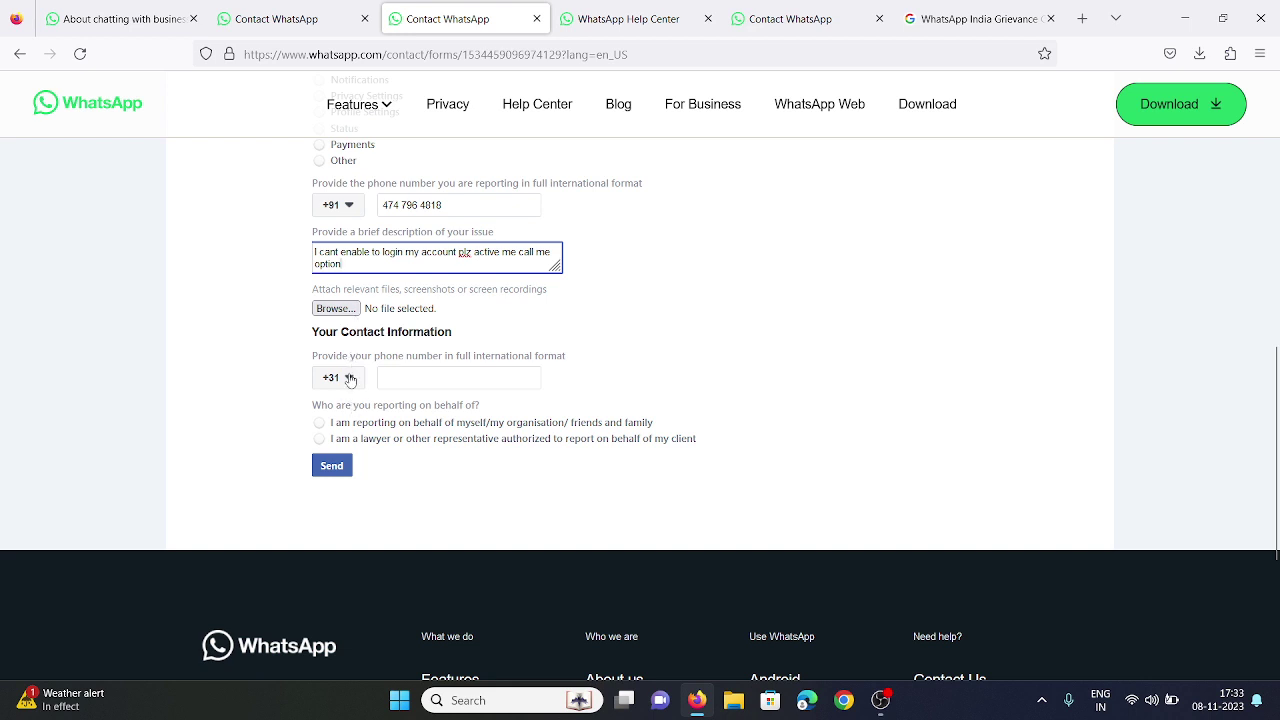
Enter the contact phone number with India +91 and choose reporting on behalf of myself.
click(350, 380)
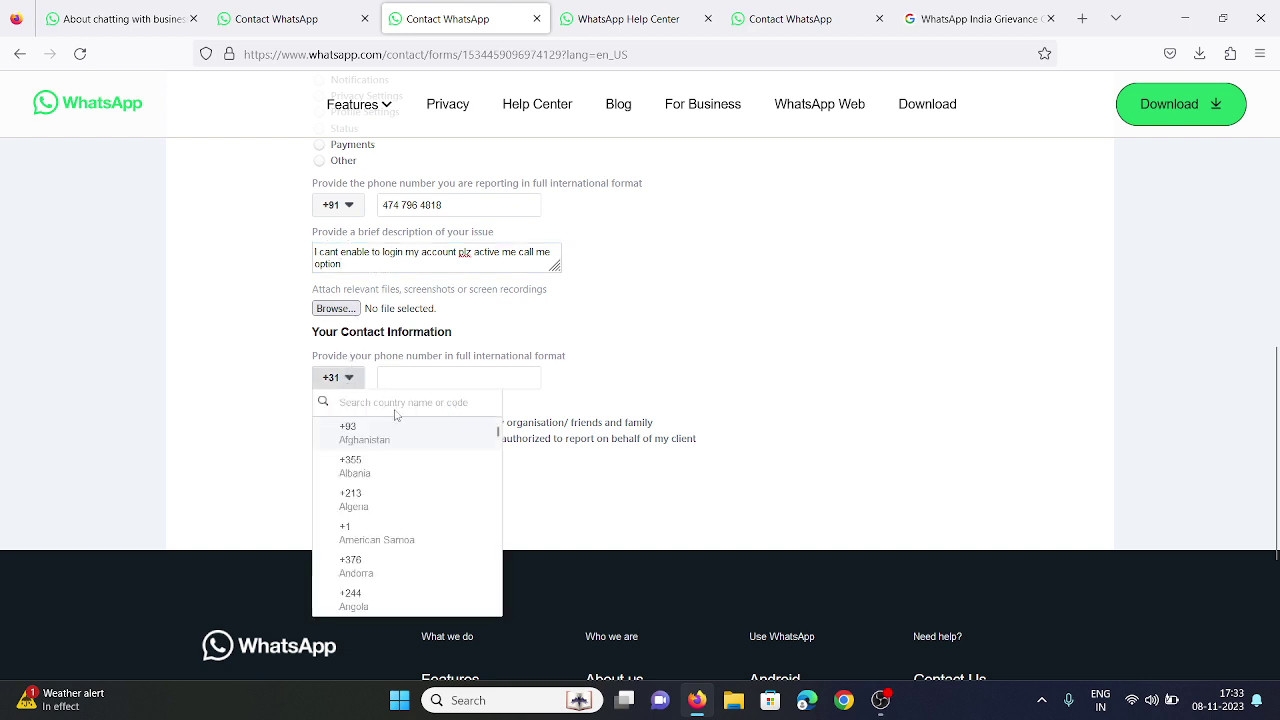
text(in)
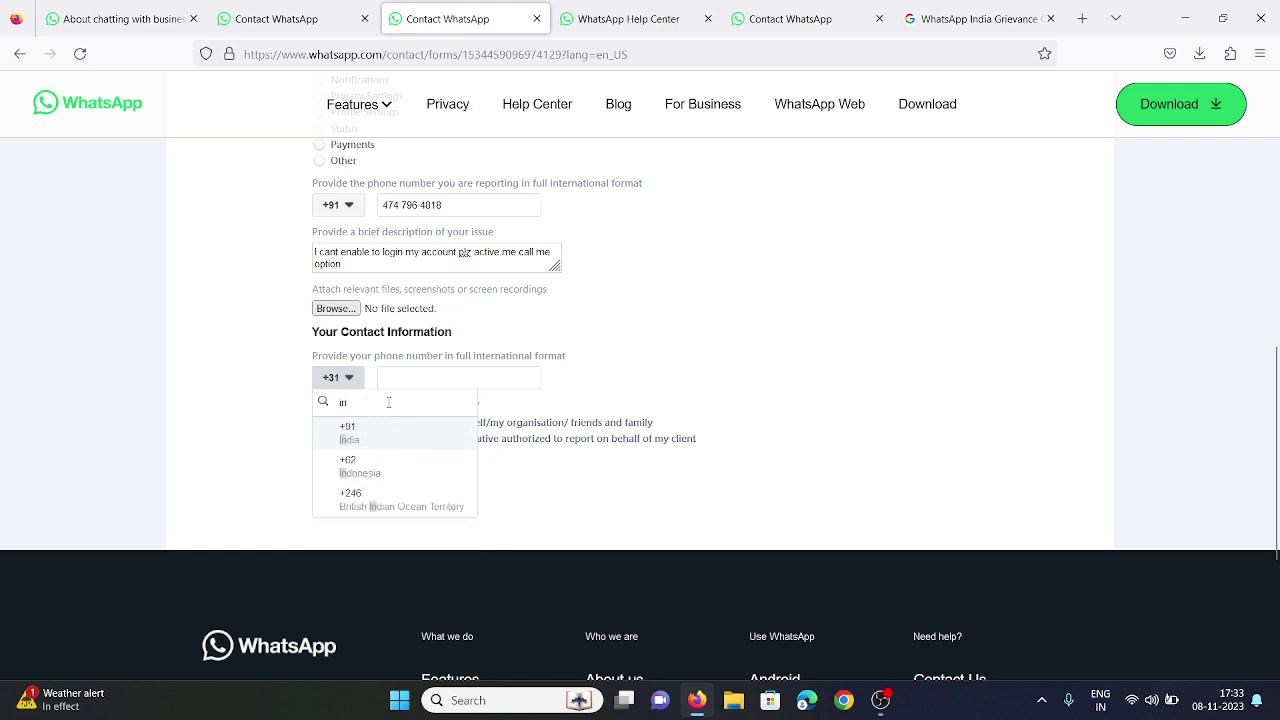
click(393, 449)
click(466, 370)
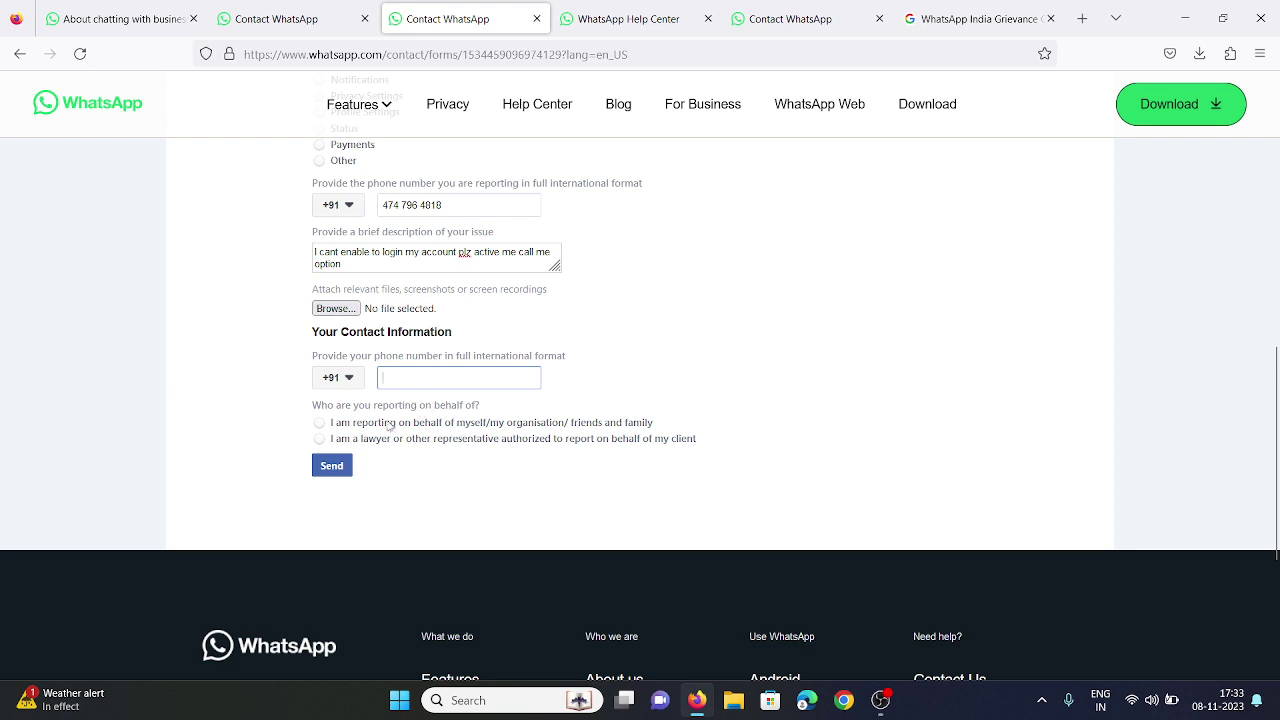
click(489, 424)
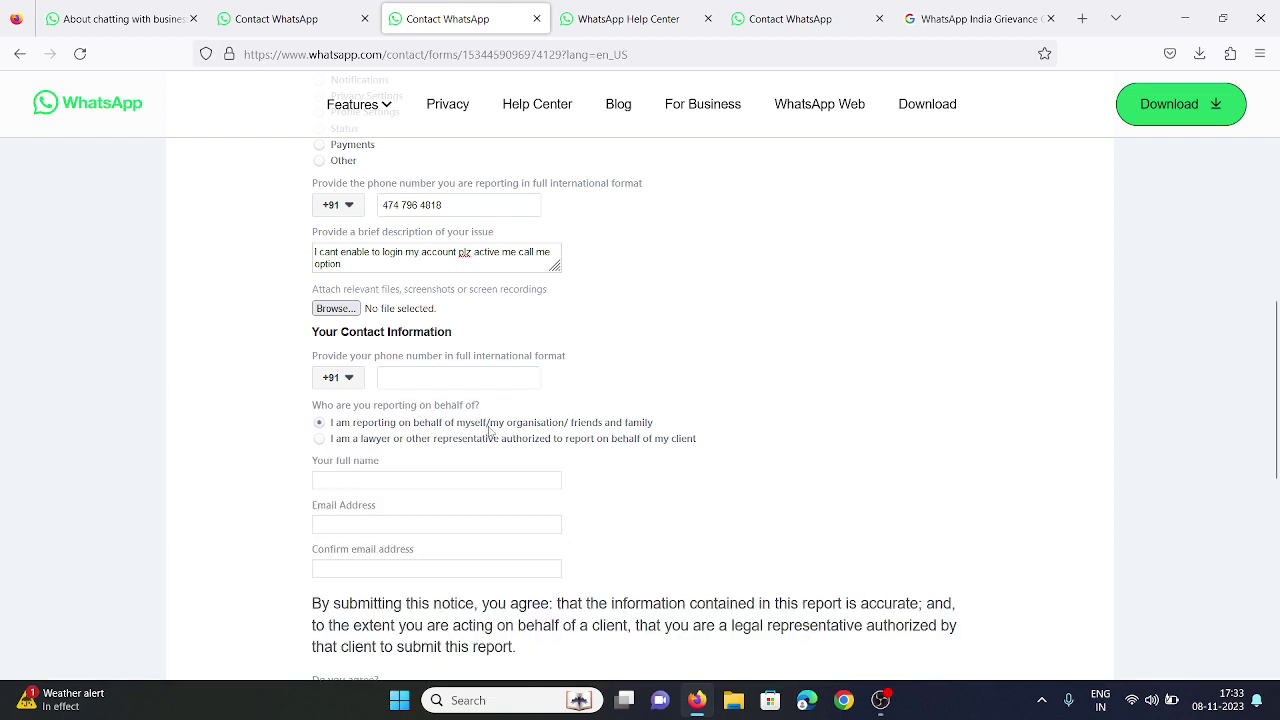
click(463, 375)
text(9)
key(BackSpace)
key(BackSpace)
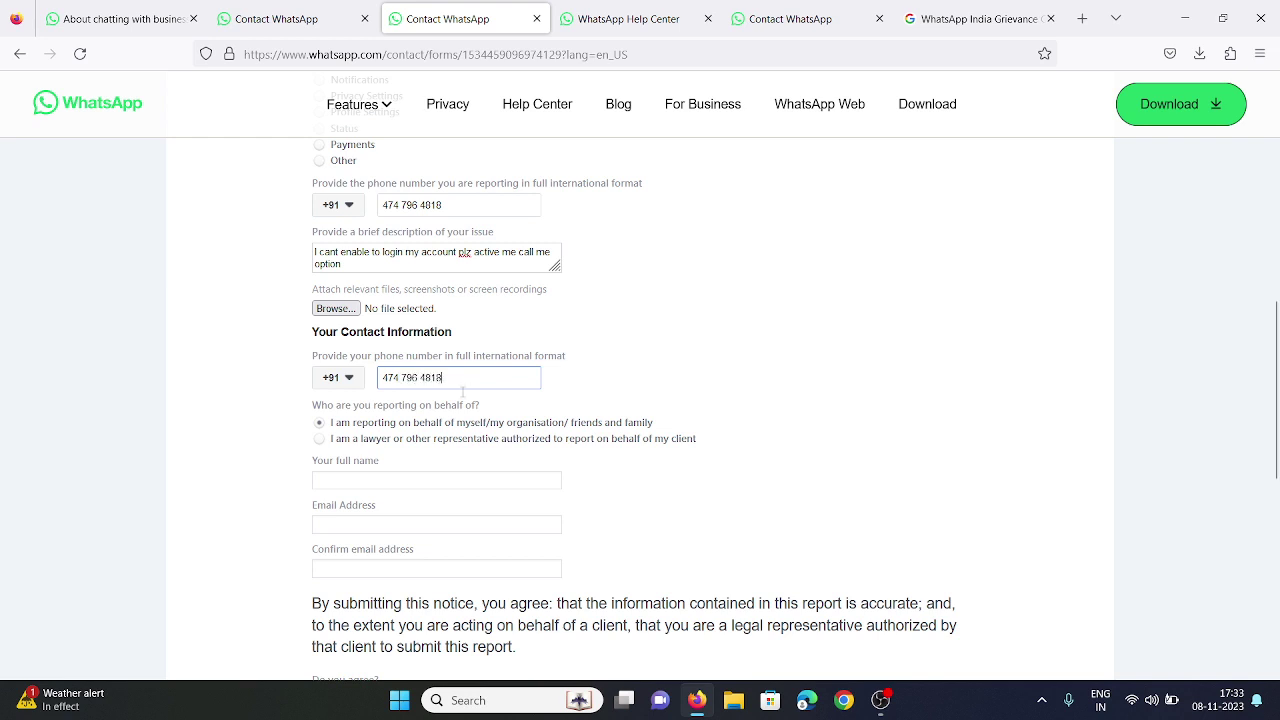
Fill in the user's full name and e-mail address, then copy the e-mail.
click(396, 482)
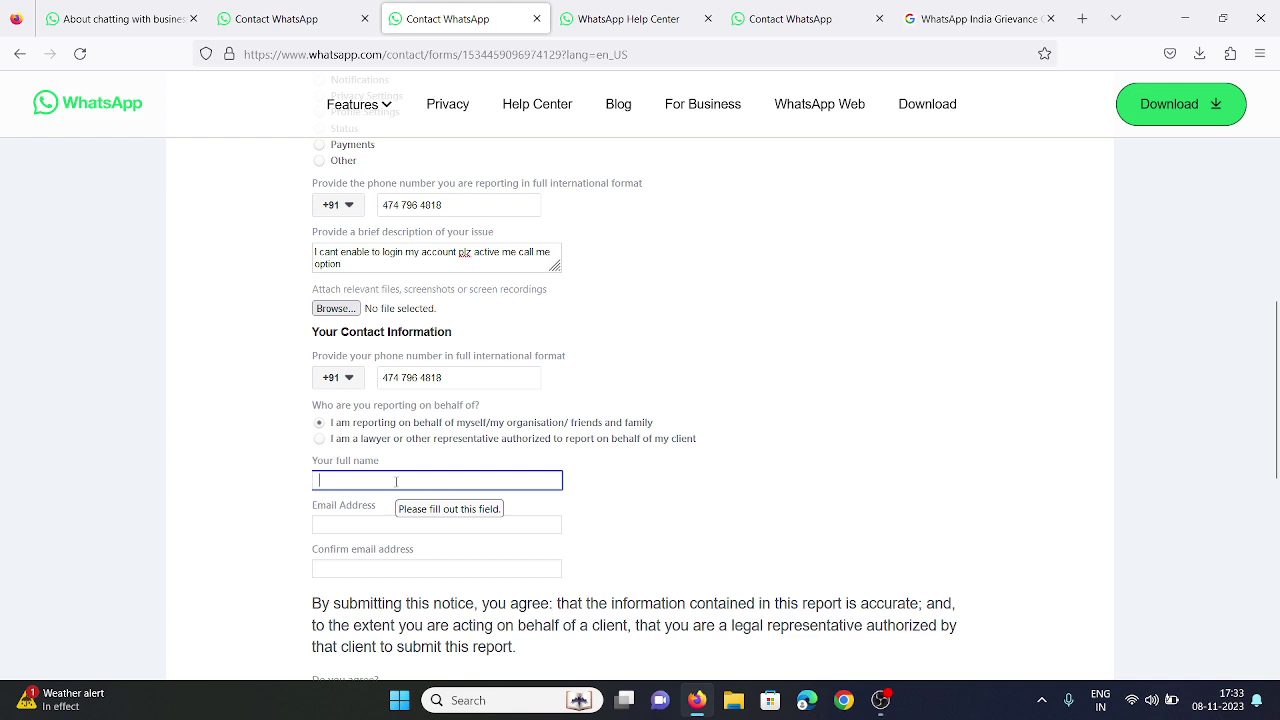
text(Hafiz)
click(342, 521)
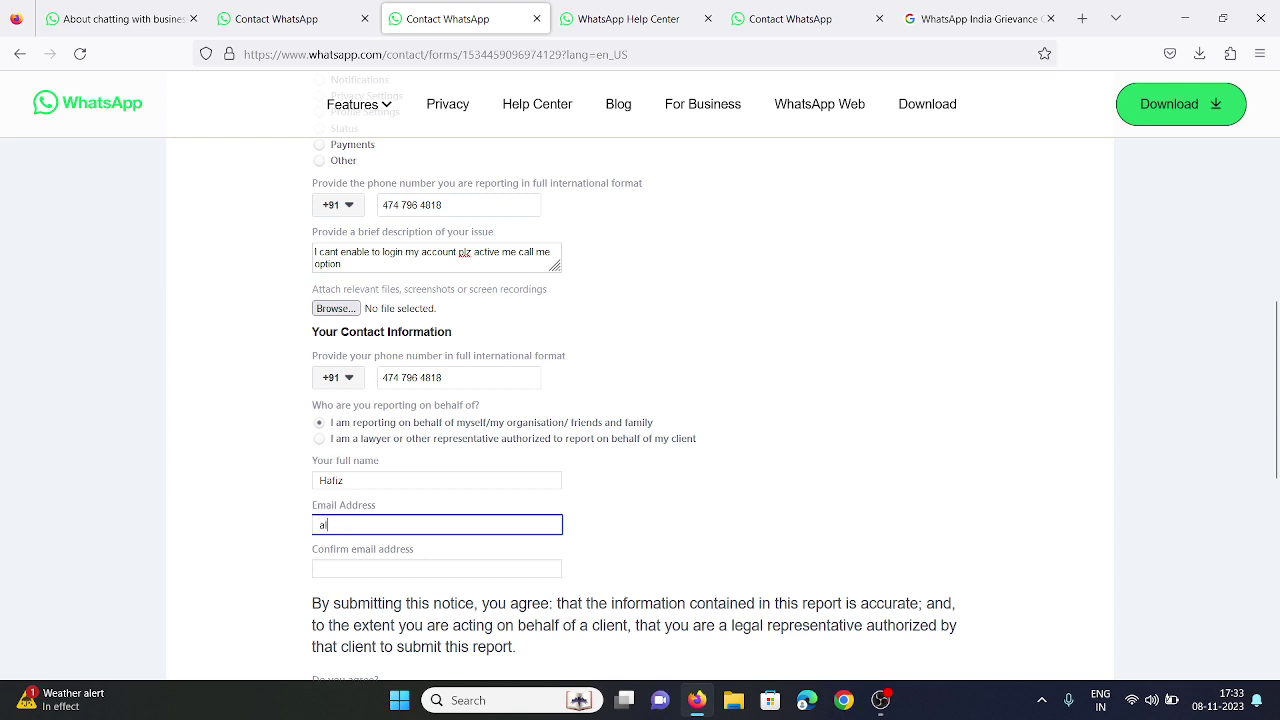
key(ctrl+a)
right_click(370, 524)
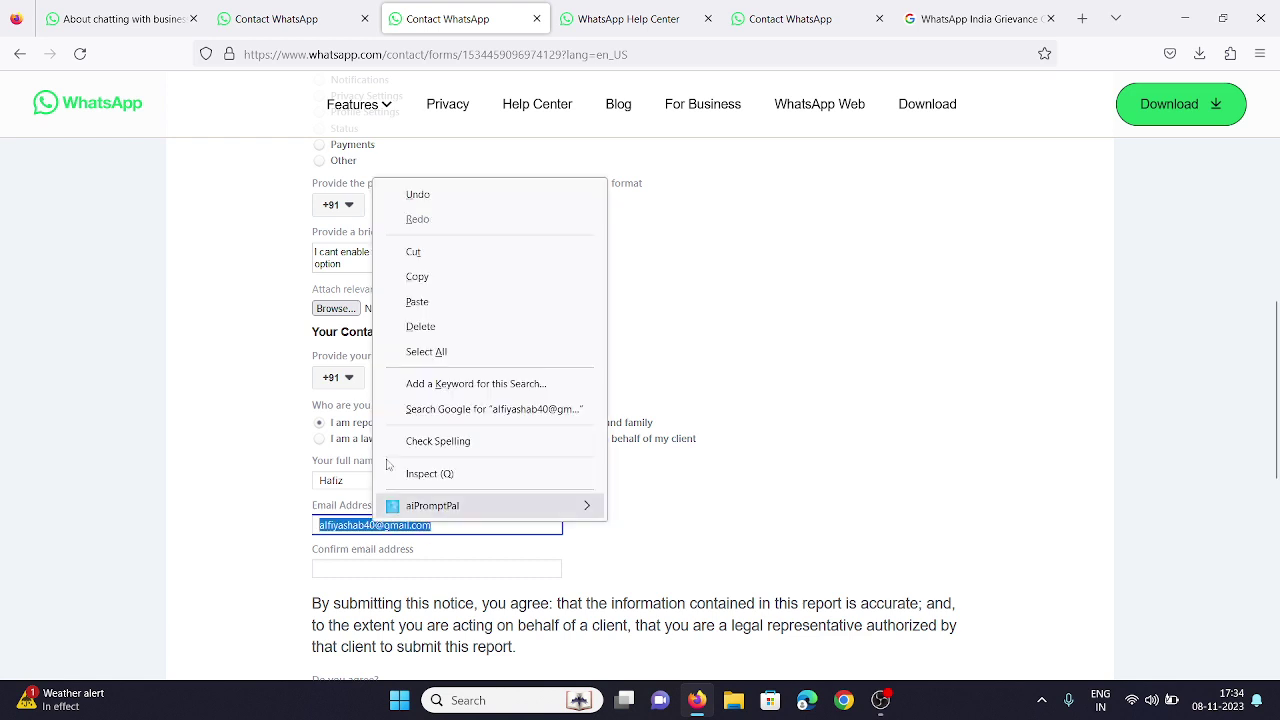
click(420, 276)
Paste the e-mail into Confirm email and answer Yes to 'Do you agree?'.
scroll(420, 260, down, 3)
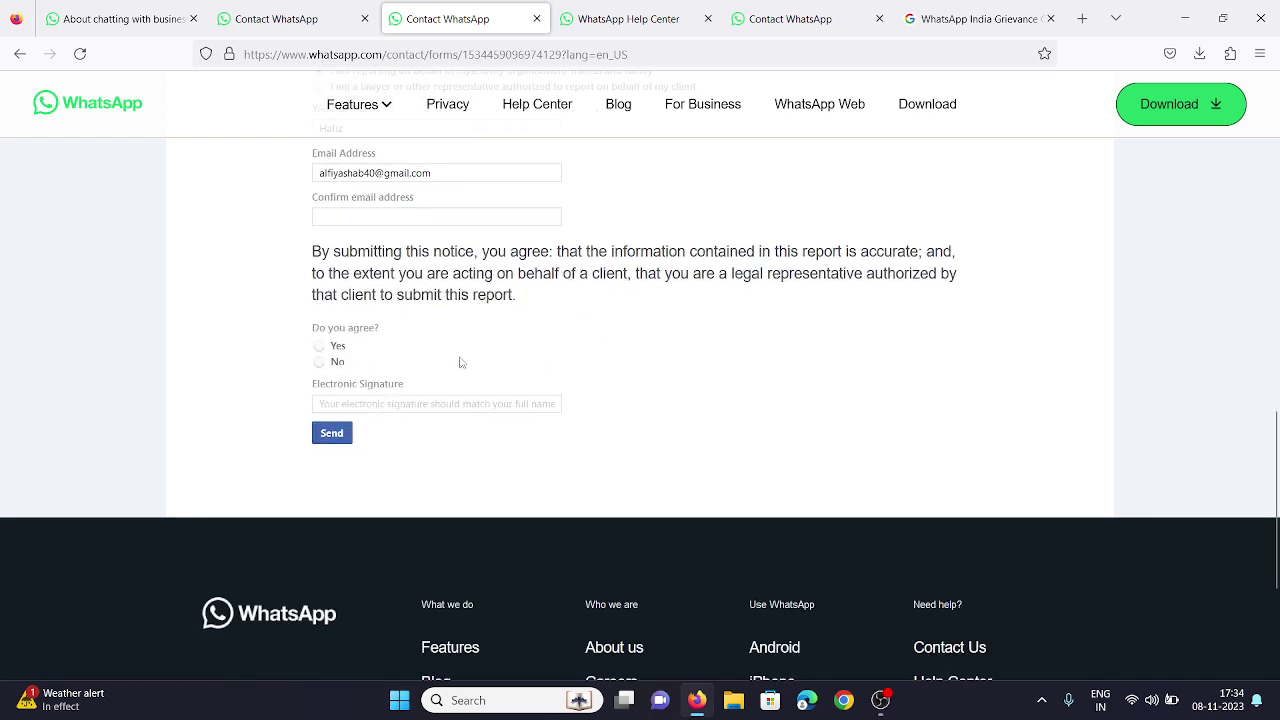
right_click(402, 215)
click(480, 334)
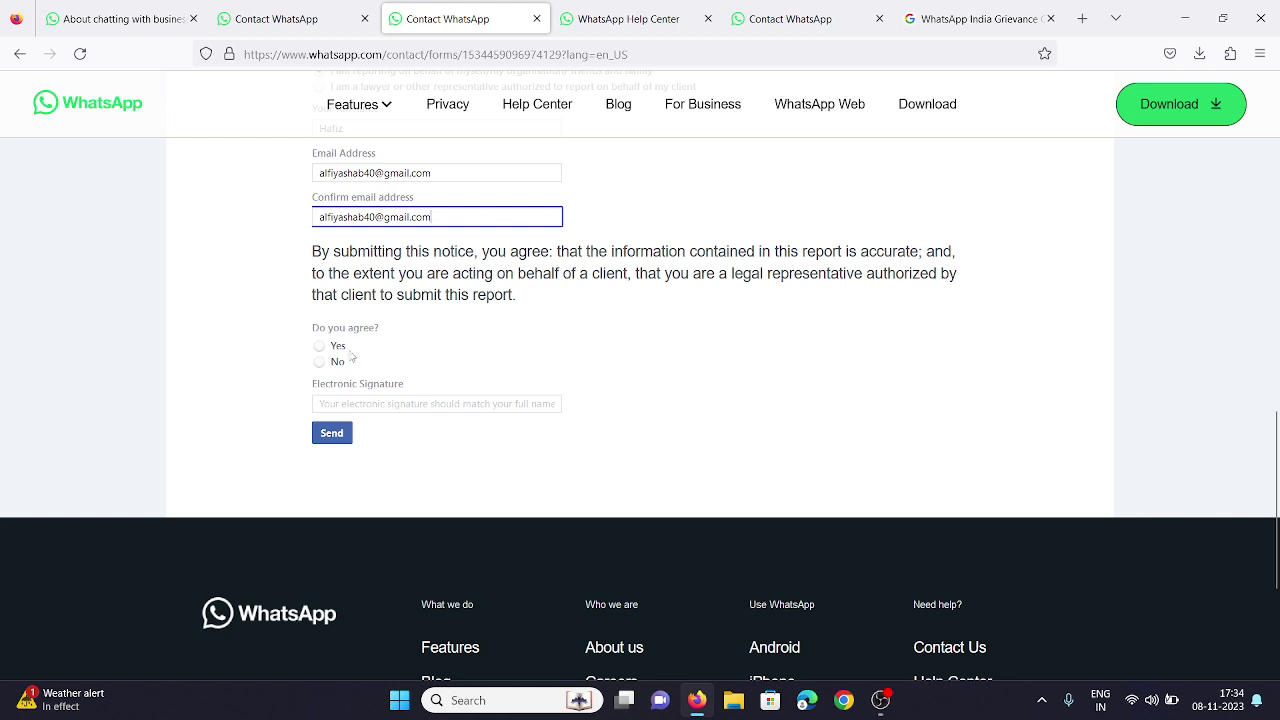
click(331, 355)
click(337, 348)
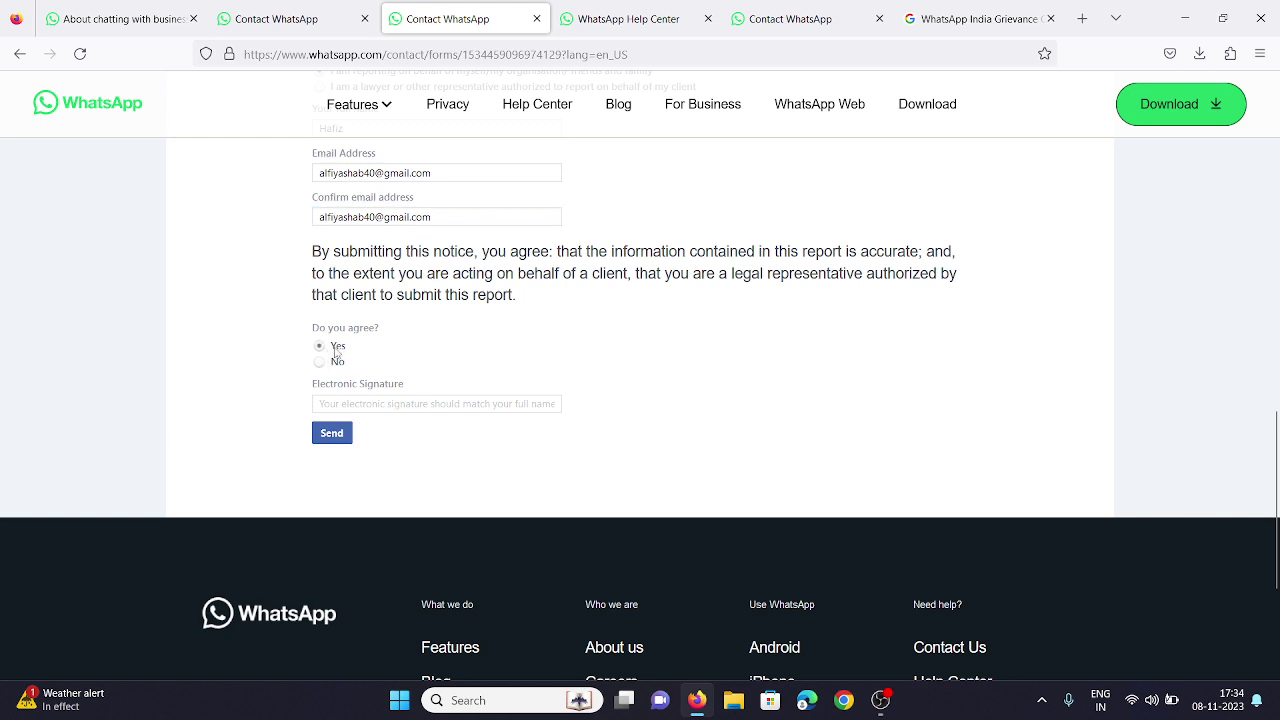
Sign with the user's name as electronic signature, send the form, and dismiss the confirmation.
click(386, 405)
text(hafiz)
click(334, 437)
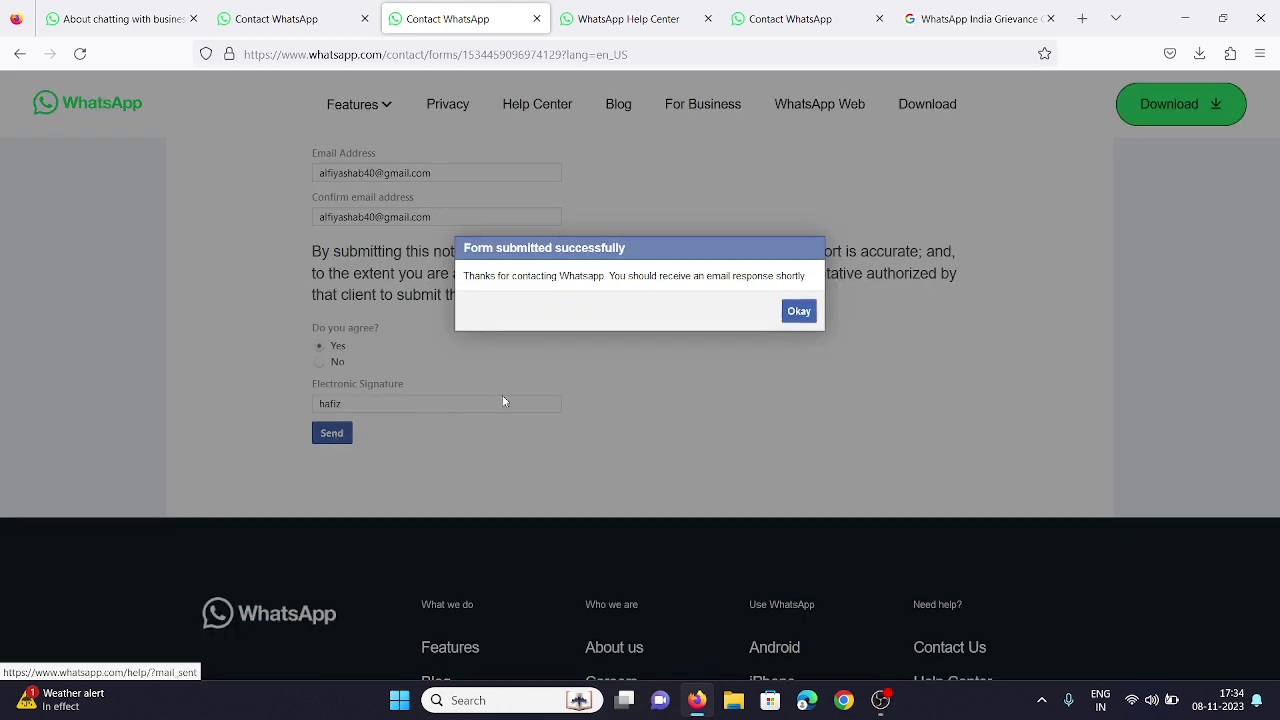
click(799, 314)
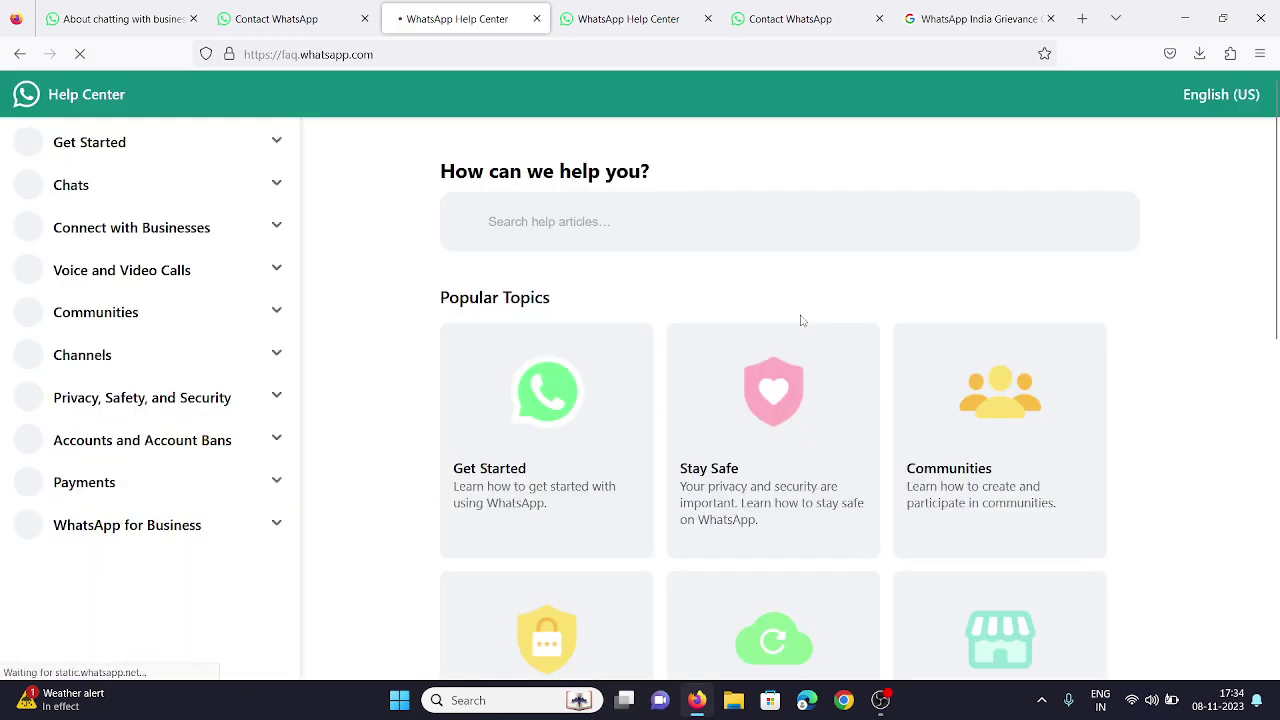
Minimize the Firefox window so the OBS window and desktop show.
scroll(800, 320, down, 7)
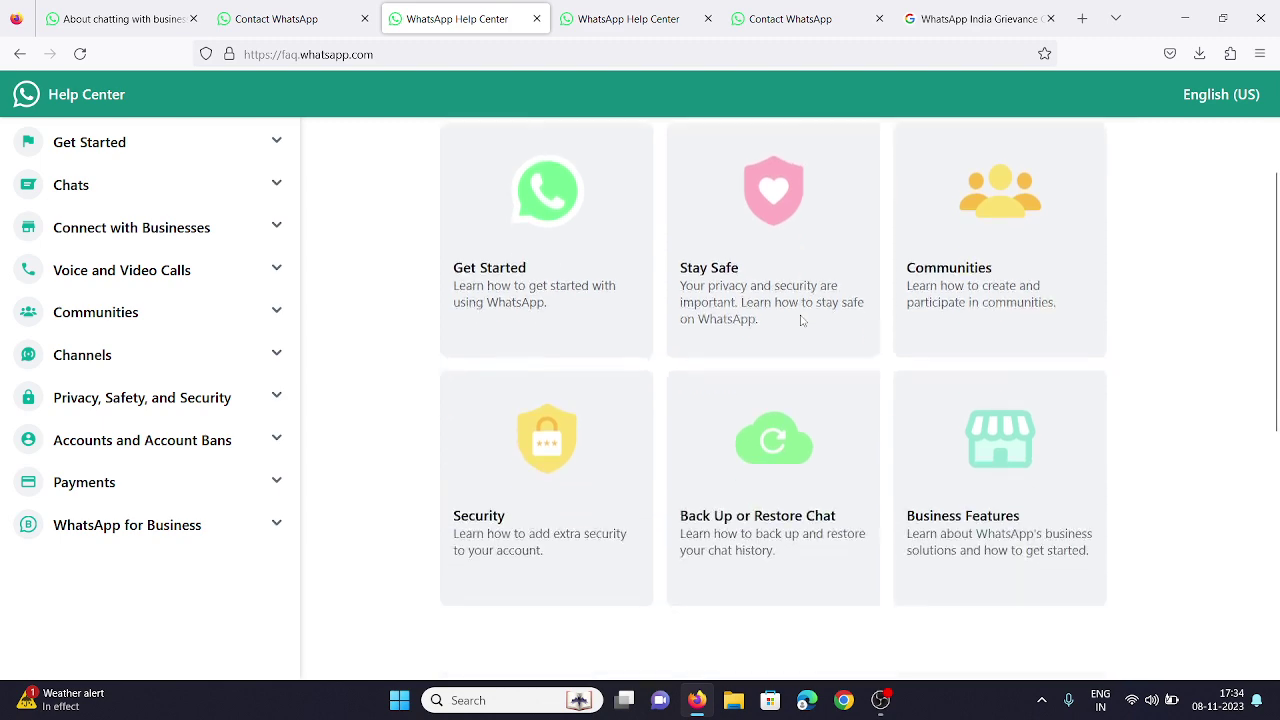
scroll(800, 320, up, 10)
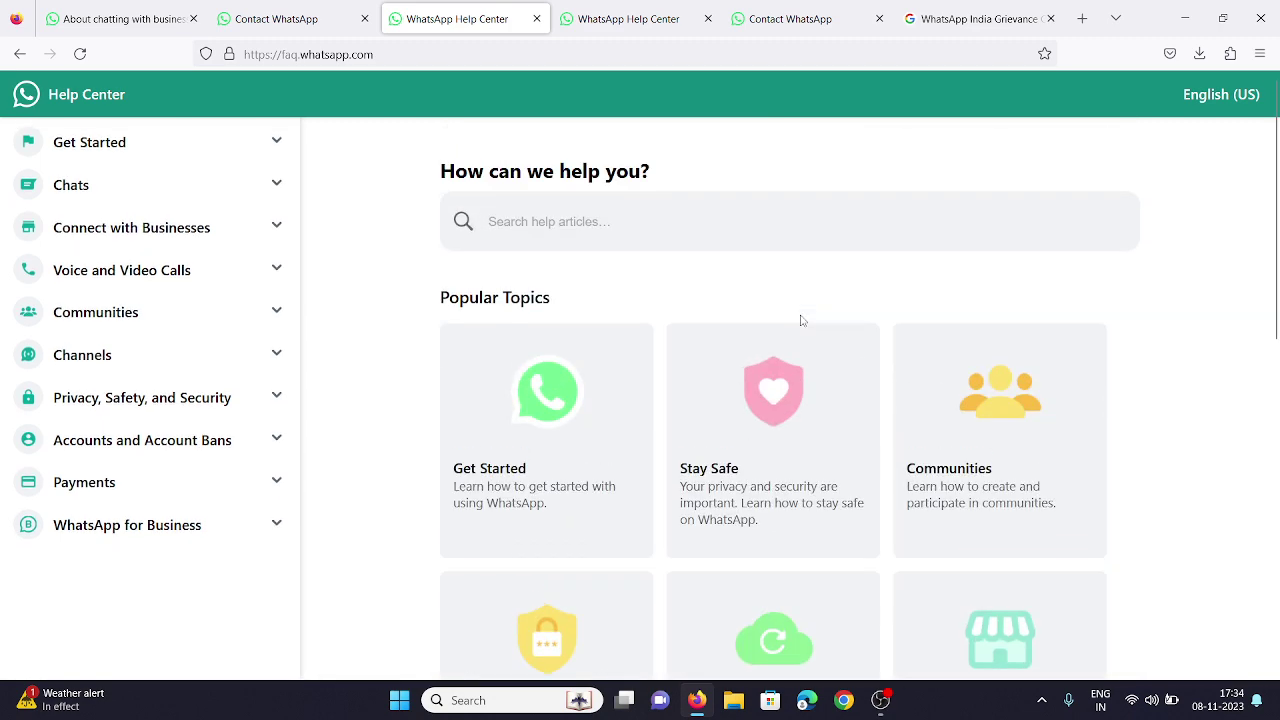
click(1184, 18)
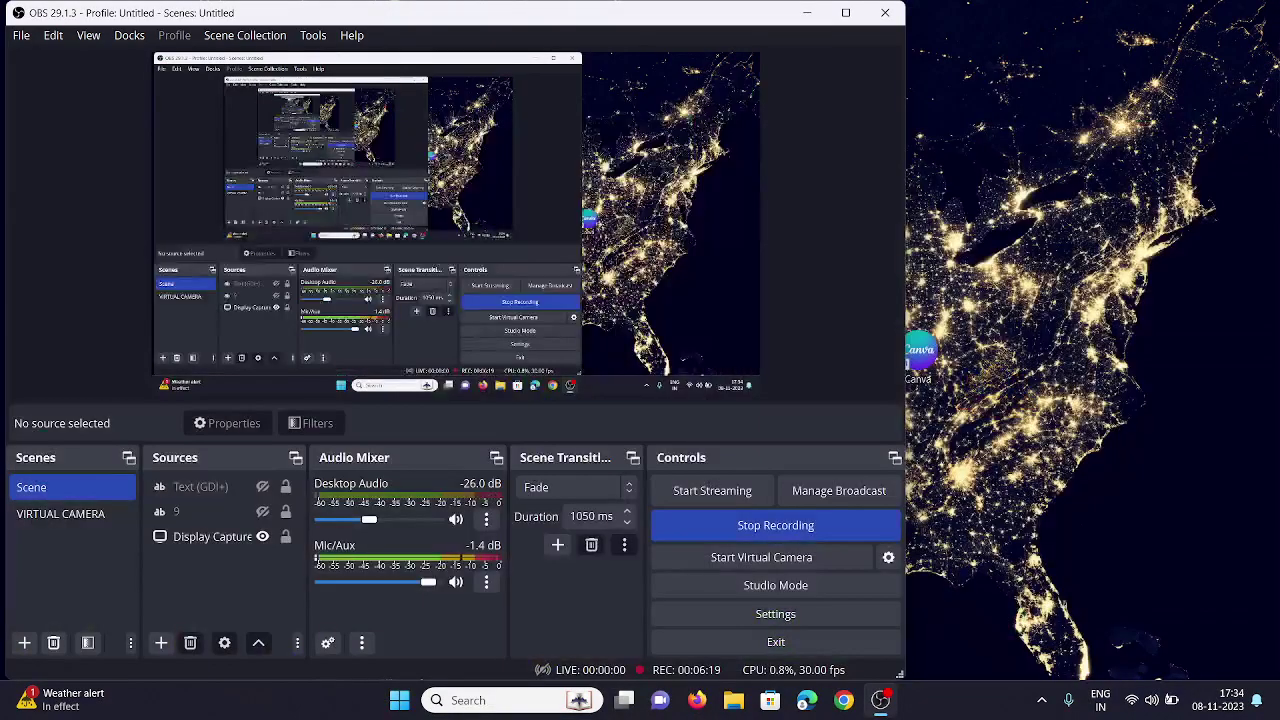